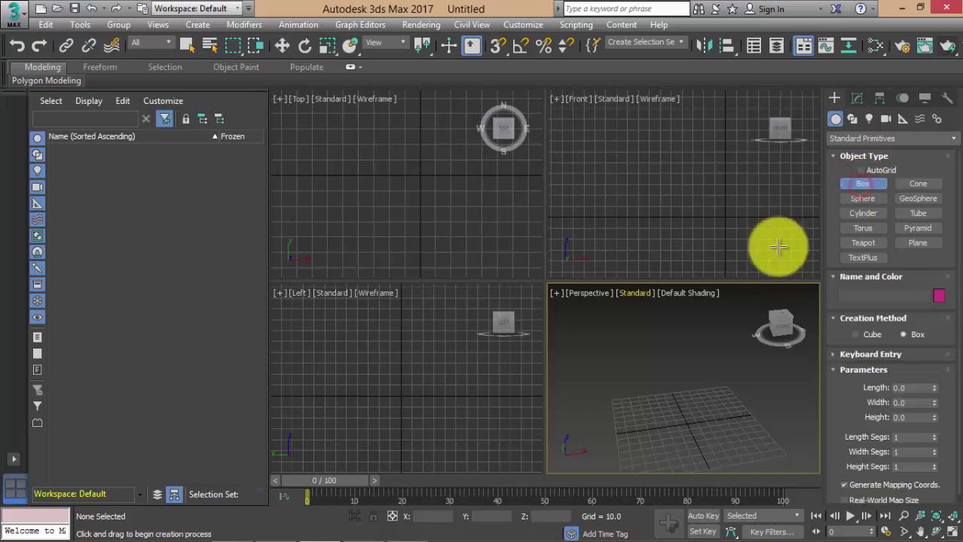
# Draw a 49.207 x 67.008 x 35.81 box with 5 length, 6 width and 5 height segments.
pyautogui.moveTo(630, 417); pyautogui.dragTo(698, 424)
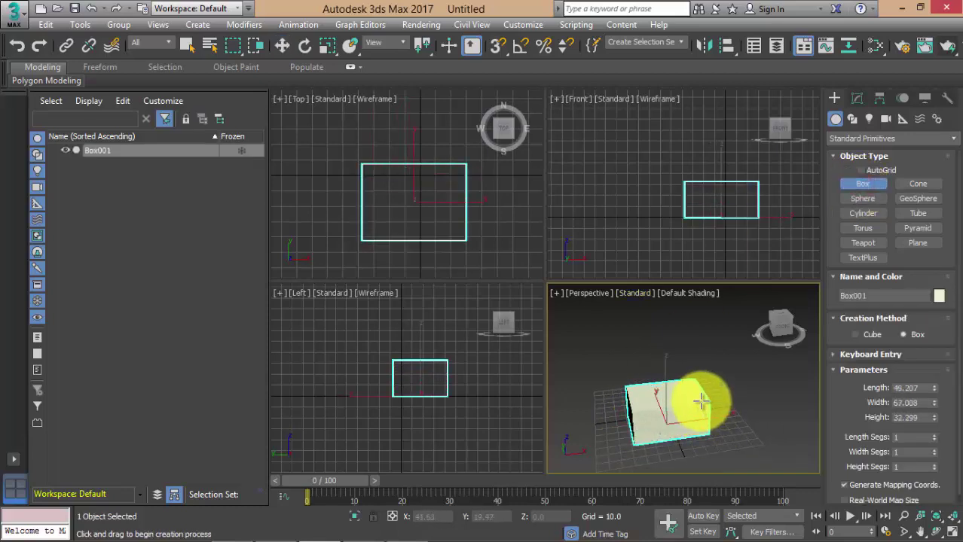
pyautogui.click(690, 399)
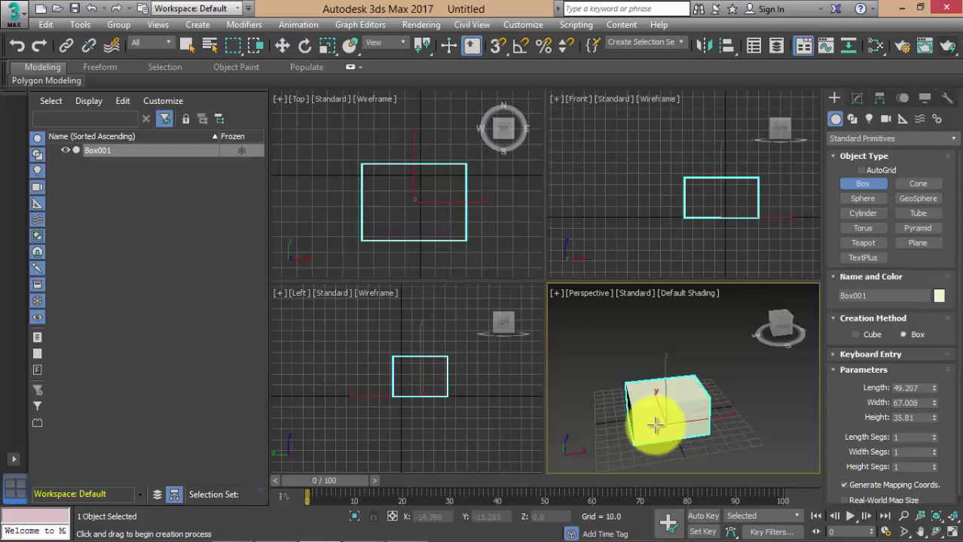
pyautogui.click(934, 436)
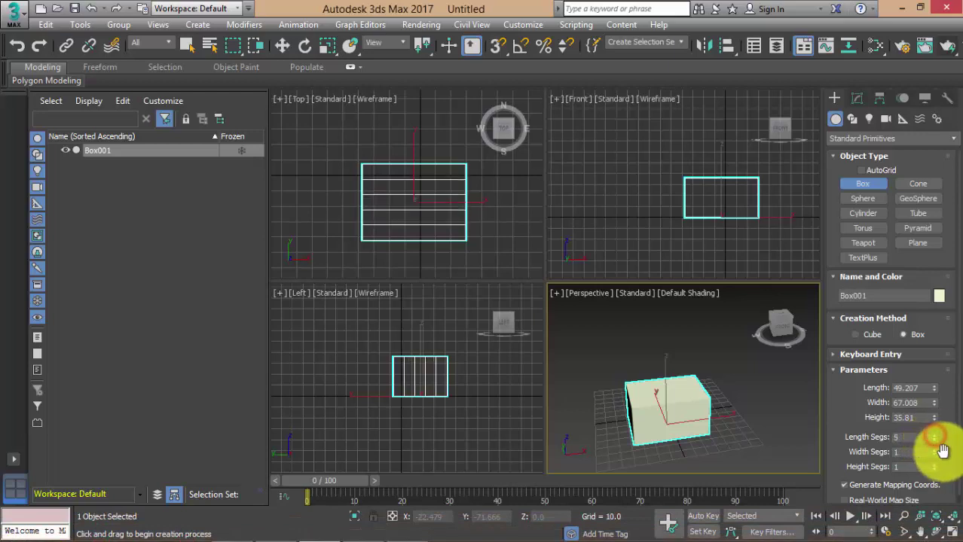
pyautogui.moveTo(934, 456)
pyautogui.mouseDown()
pyautogui.moveTo(939, 473)
pyautogui.moveTo(935, 461)
pyautogui.mouseUp()
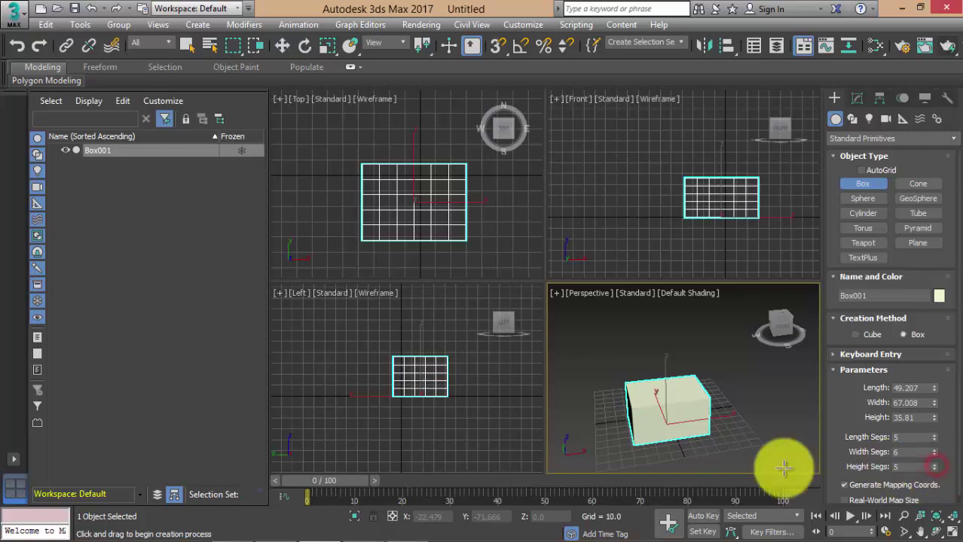
pyautogui.moveTo(670, 421)
pyautogui.mouseDown(button='middle')
pyautogui.moveTo(739, 395)
pyautogui.moveTo(619, 308)
pyautogui.mouseUp(button='middle')
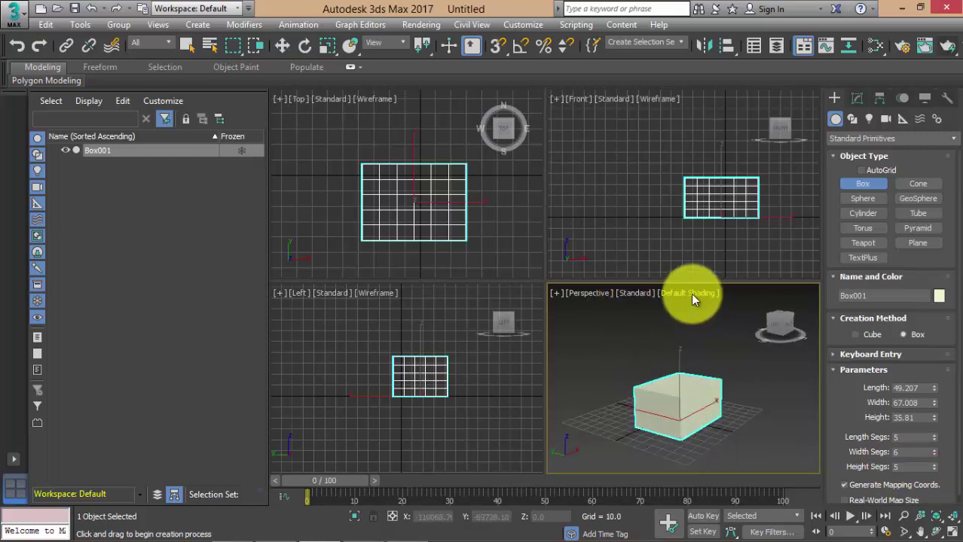
# Switch the Perspective viewport to Edged Faces shading and zoom and orbit onto the box.
pyautogui.click(633, 298)
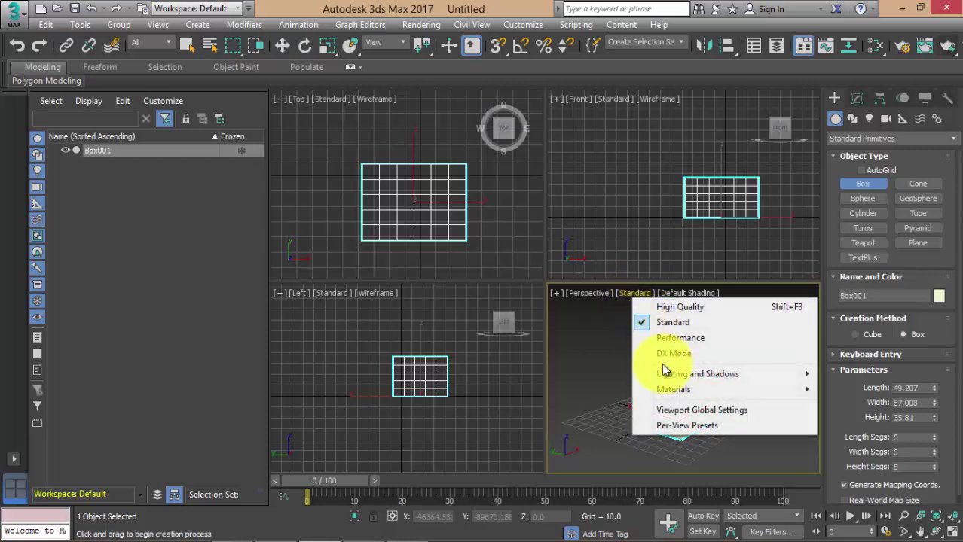
pyautogui.click(578, 363)
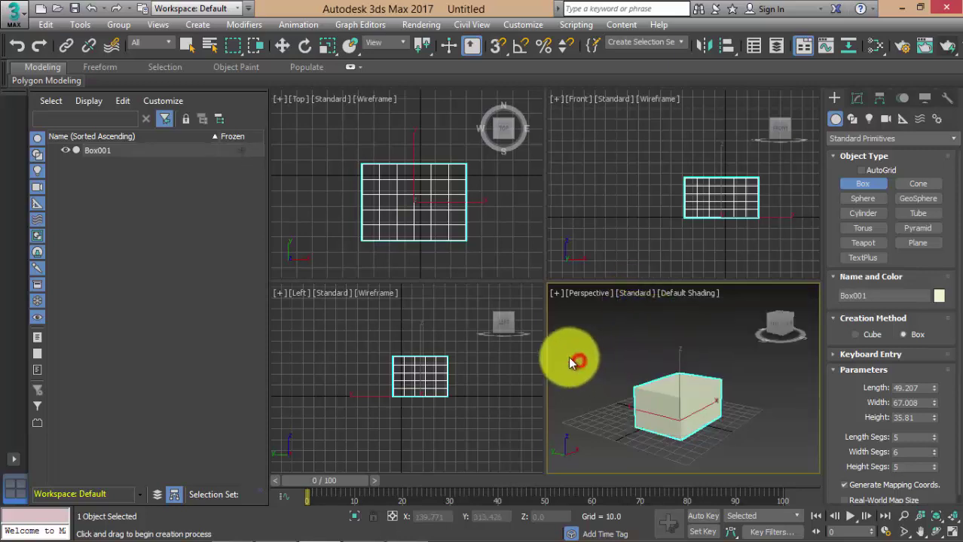
pyautogui.click(684, 293)
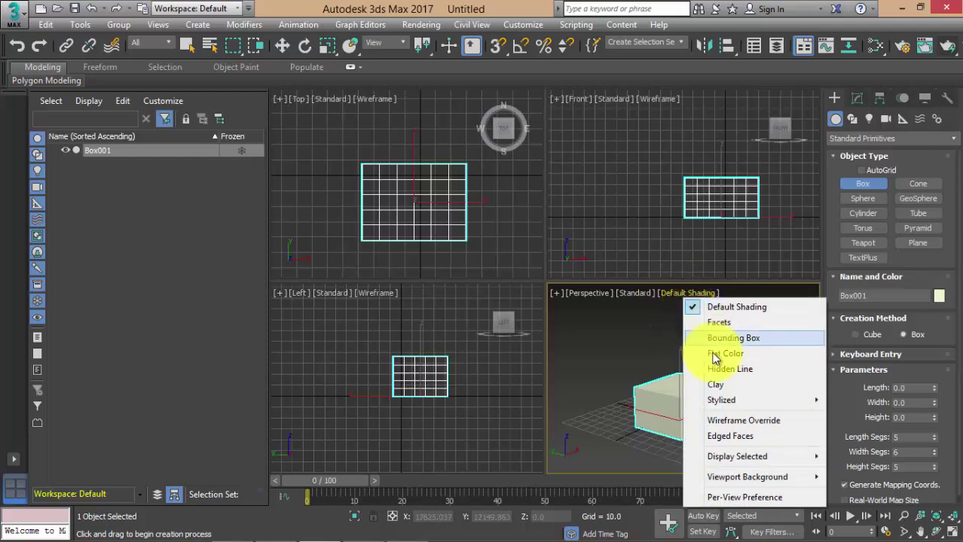
pyautogui.click(745, 441)
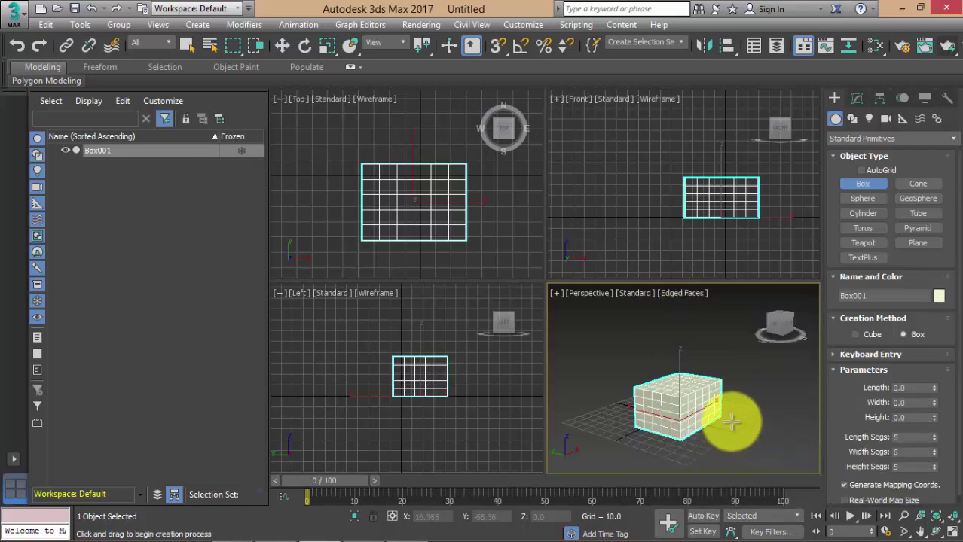
pyautogui.scroll(2, 721, 409)
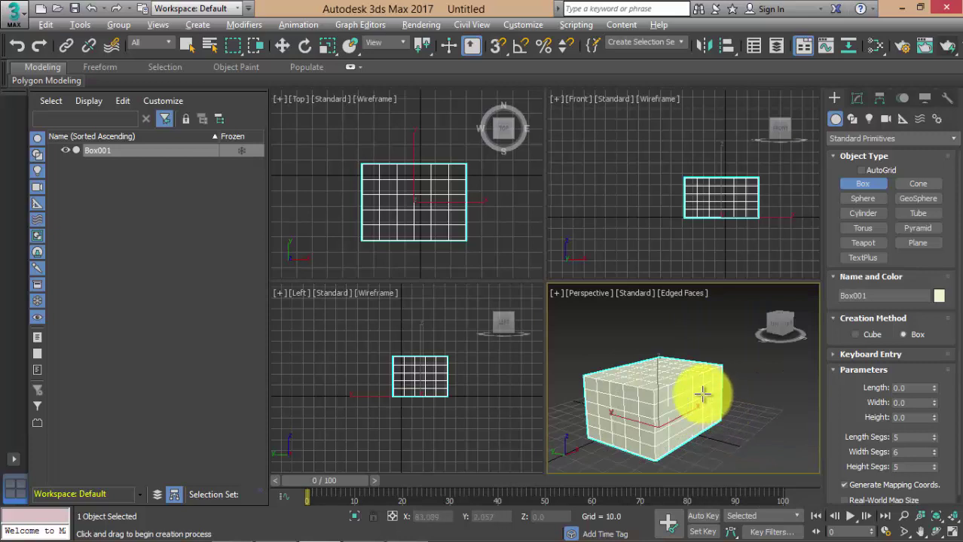
pyautogui.moveTo(721, 409)
pyautogui.keyDown('alt'); pyautogui.mouseDown(button='middle')
pyautogui.moveTo(650, 399)
pyautogui.moveTo(679, 380)
pyautogui.mouseUp(button='middle'); pyautogui.keyUp('alt')
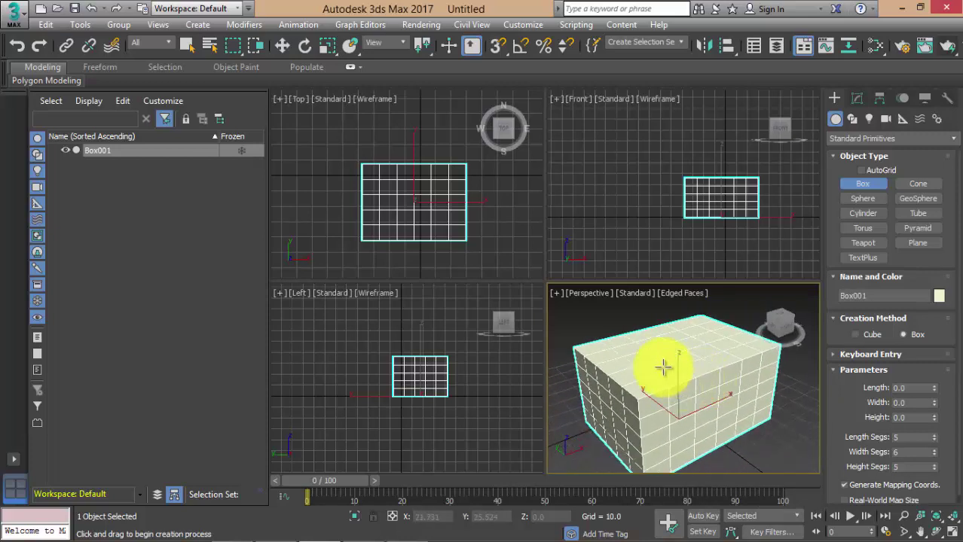
pyautogui.rightClick(663, 366)
# Convert Box001 to an Editable Poly and enter Vertex sub-object level.
pyautogui.rightClick(657, 360)
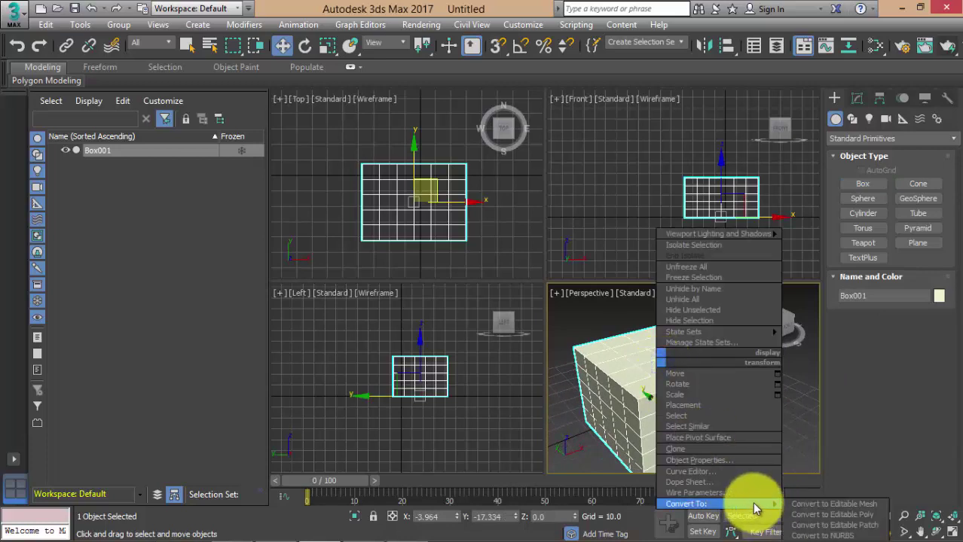
pyautogui.click(819, 520)
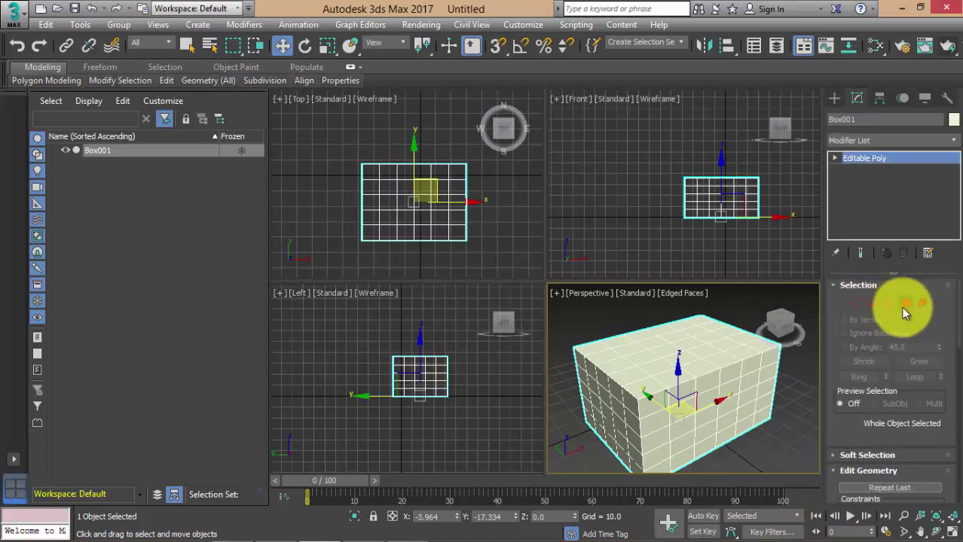
pyautogui.click(854, 303)
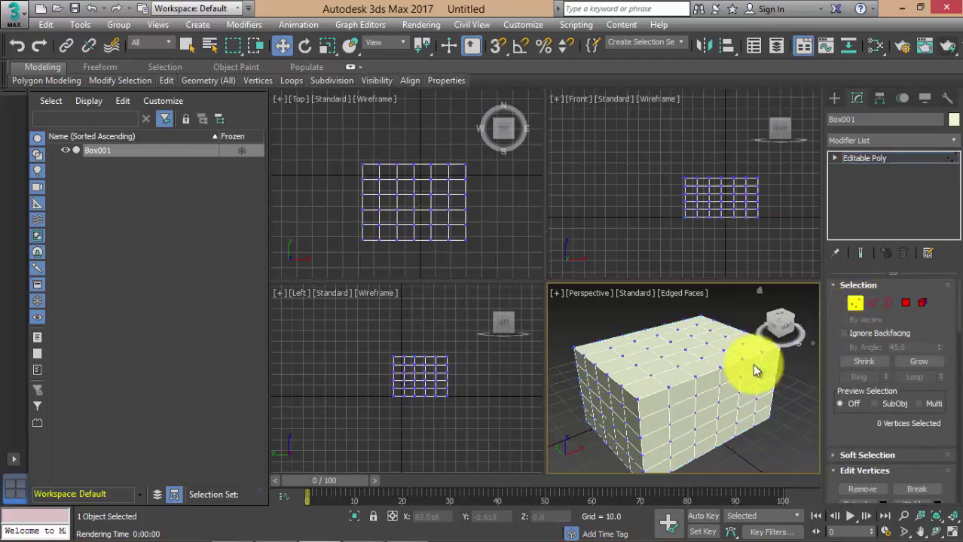
# Set Preview Selection to SubObj, then move to Polygon sub-object level.
pyautogui.click(649, 374)
pyautogui.scroll(3, 646, 375)
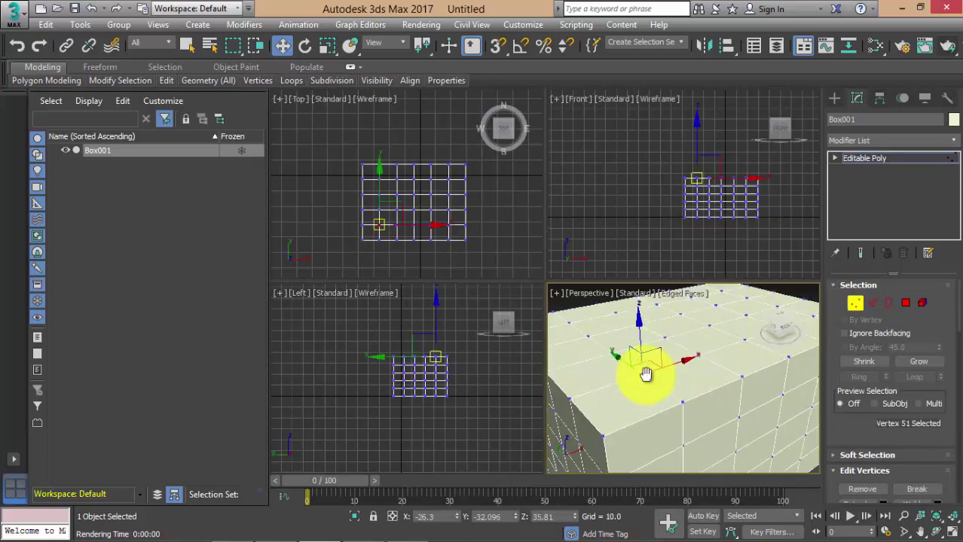
pyautogui.moveTo(645, 374); pyautogui.dragTo(638, 386, button='middle')
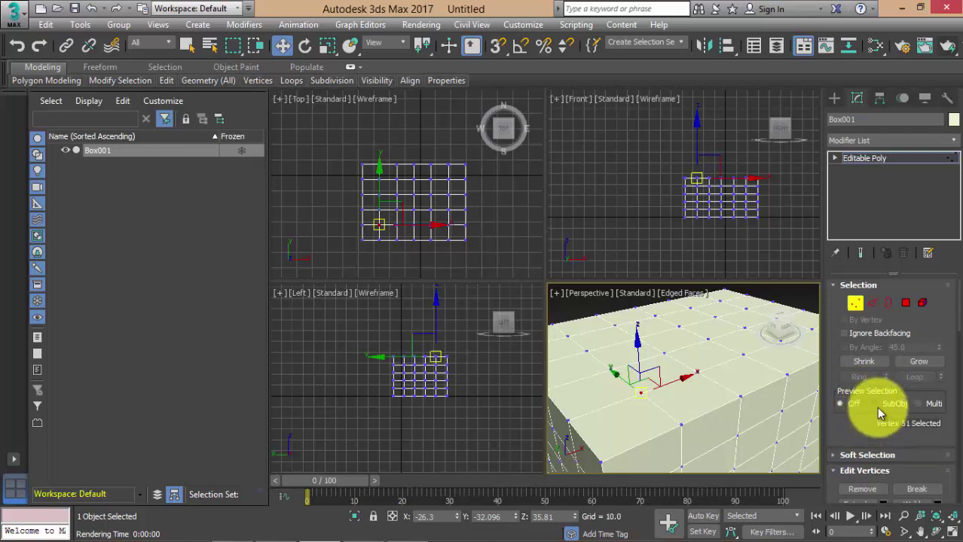
pyautogui.click(875, 405)
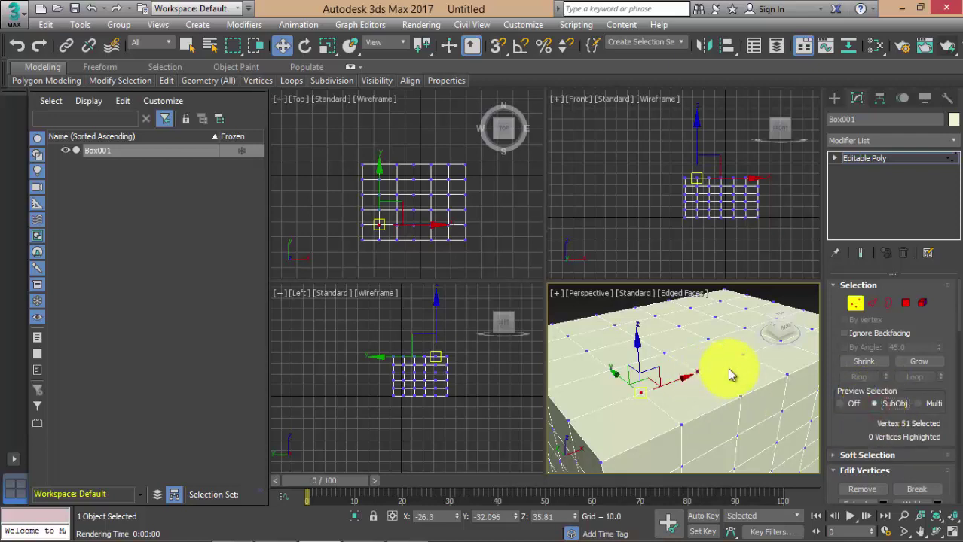
pyautogui.keyDown('alt'); pyautogui.moveTo(729, 375); pyautogui.dragTo(720, 386, button='middle'); pyautogui.keyUp('alt')
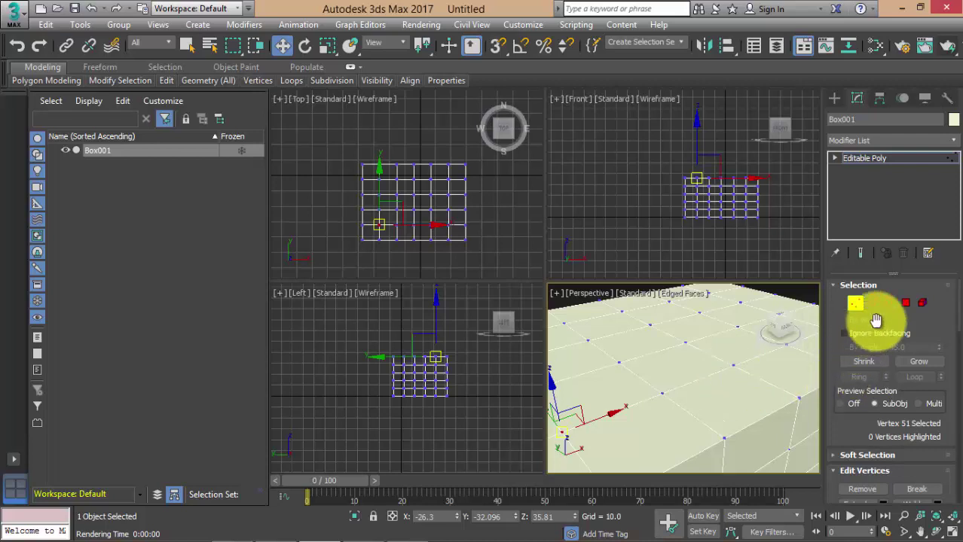
pyautogui.click(905, 305)
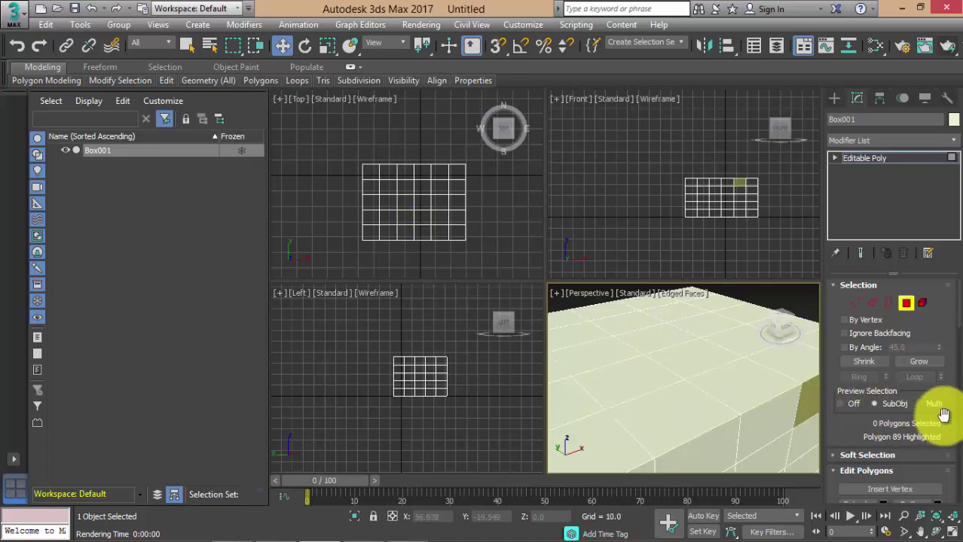
# Turn Preview Selection off, select Polygon 40 at the top centre, and activate Insert Vertex.
pyautogui.click(918, 404)
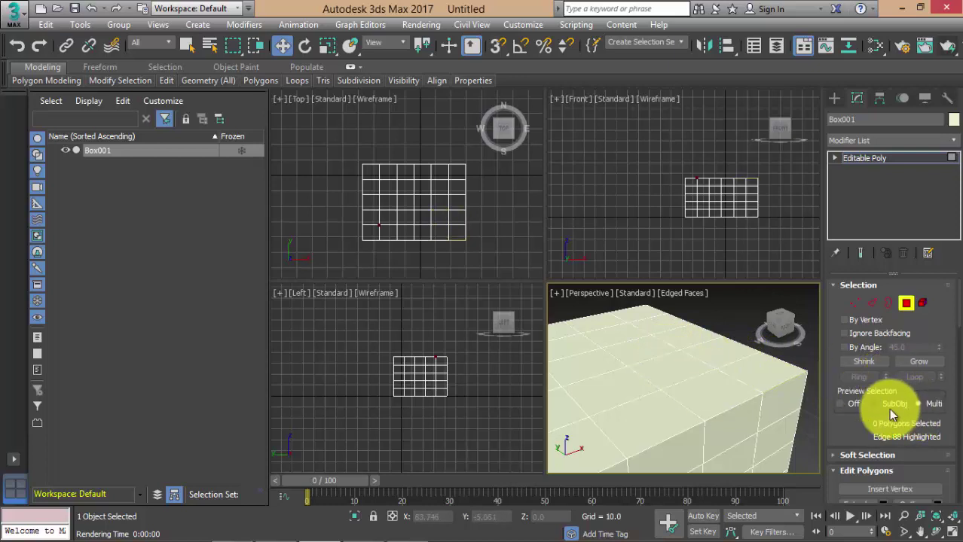
pyautogui.click(849, 406)
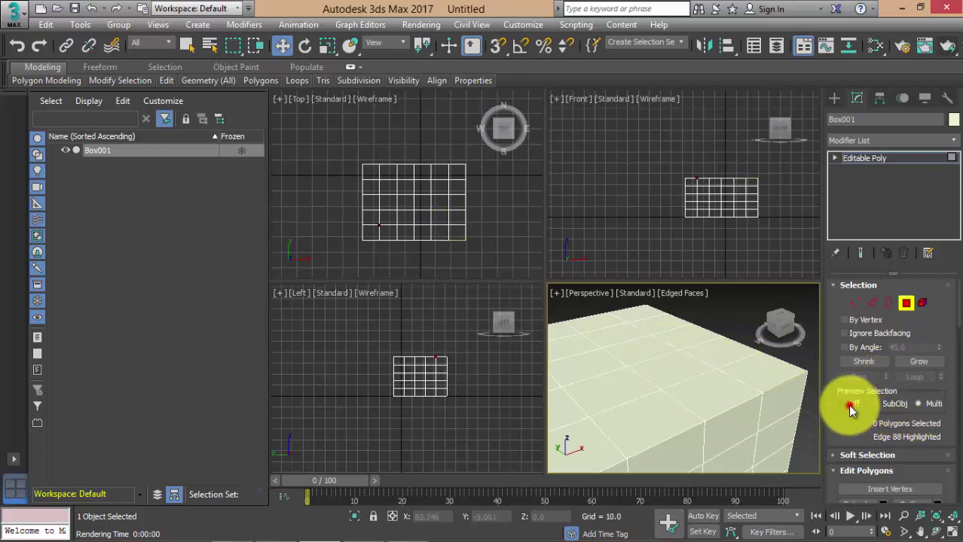
pyautogui.click(602, 379)
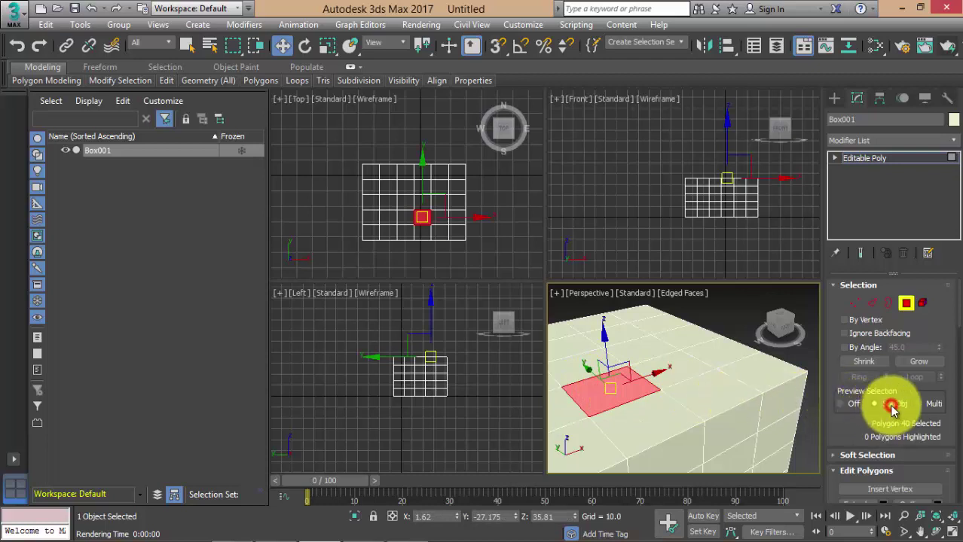
pyautogui.click(842, 405)
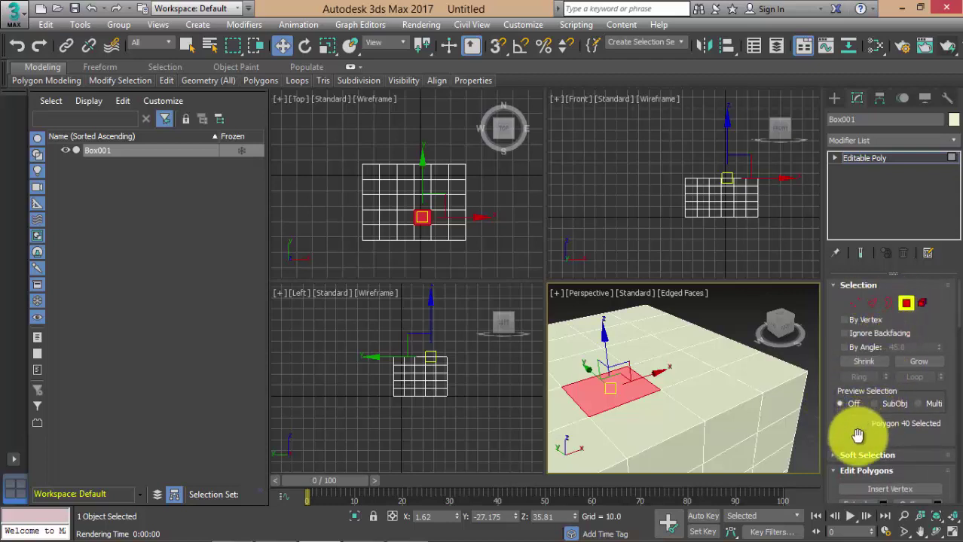
pyautogui.moveTo(858, 433); pyautogui.dragTo(866, 318)
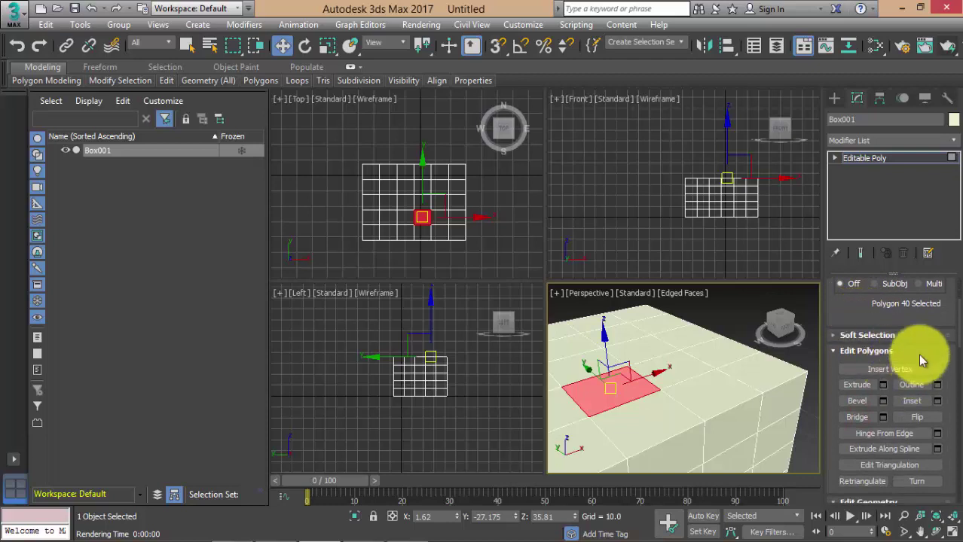
pyautogui.moveTo(918, 354); pyautogui.dragTo(916, 330)
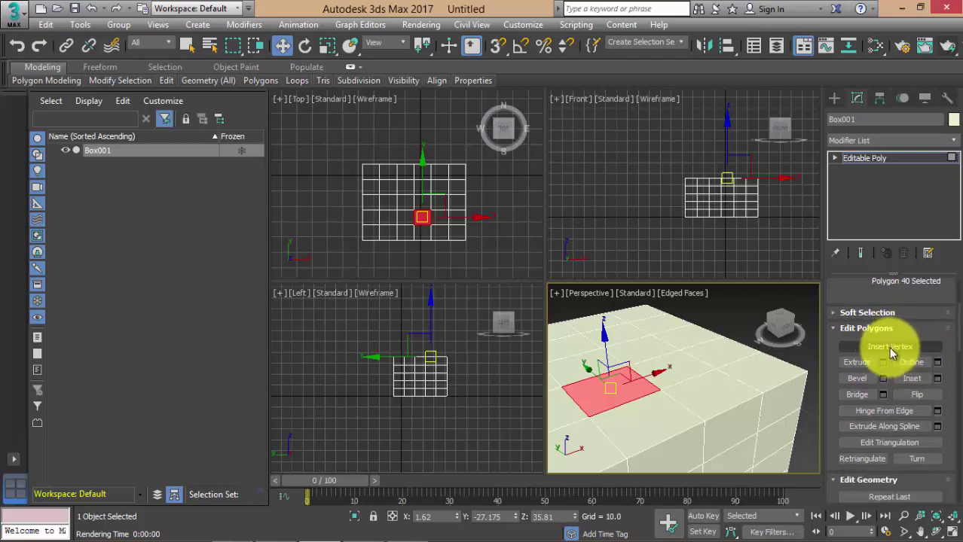
pyautogui.click(890, 347)
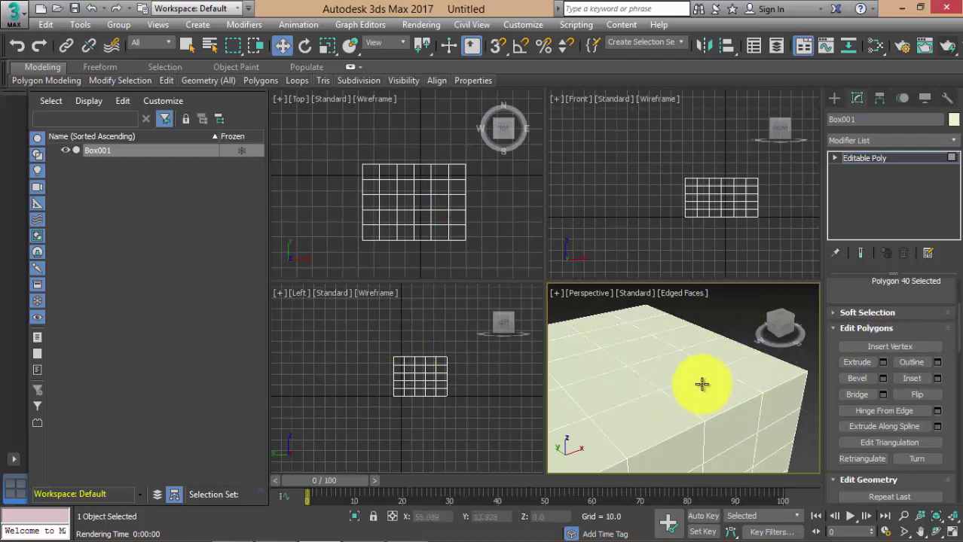
# Insert several trial vertices into polygons on the box top.
pyautogui.click(684, 367)
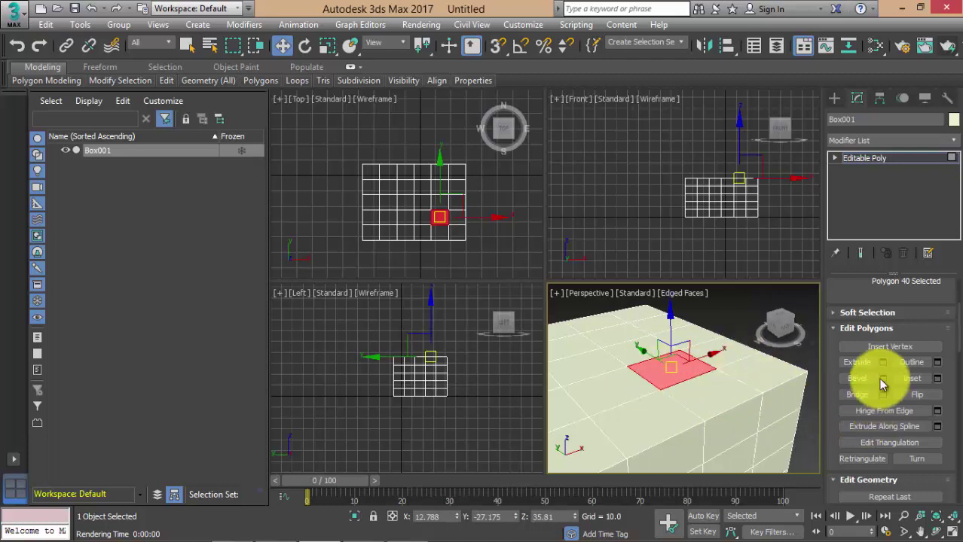
pyautogui.click(890, 348)
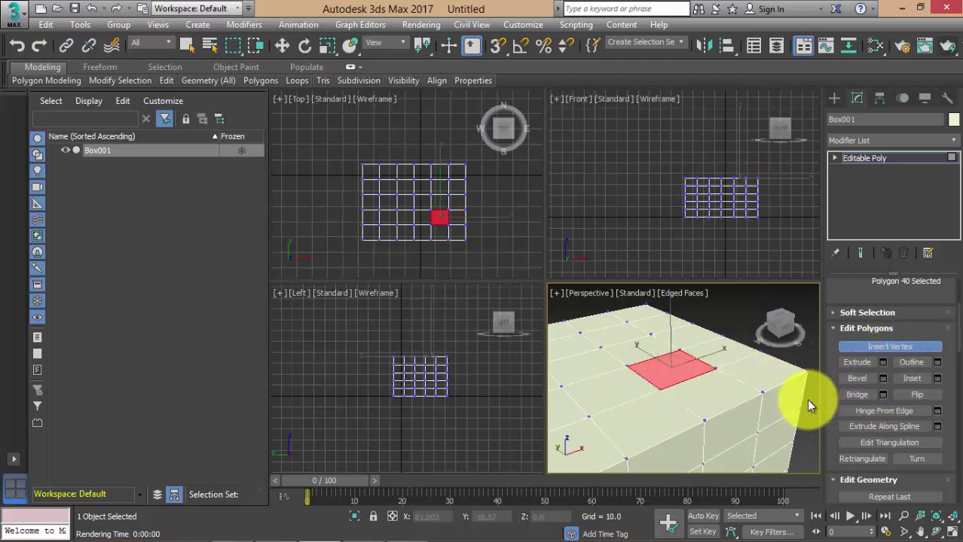
pyautogui.click(734, 409)
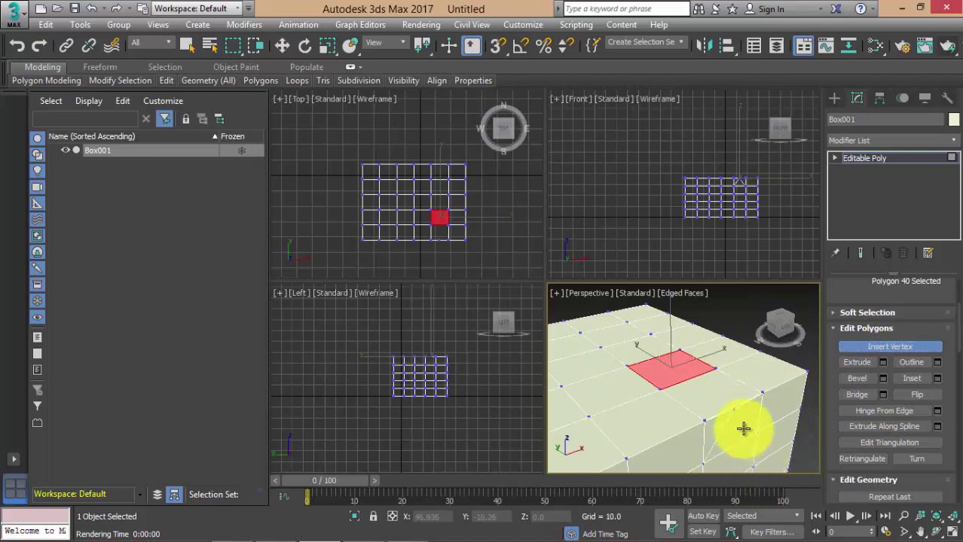
pyautogui.scroll(3, 738, 422)
pyautogui.scroll(3, 727, 399)
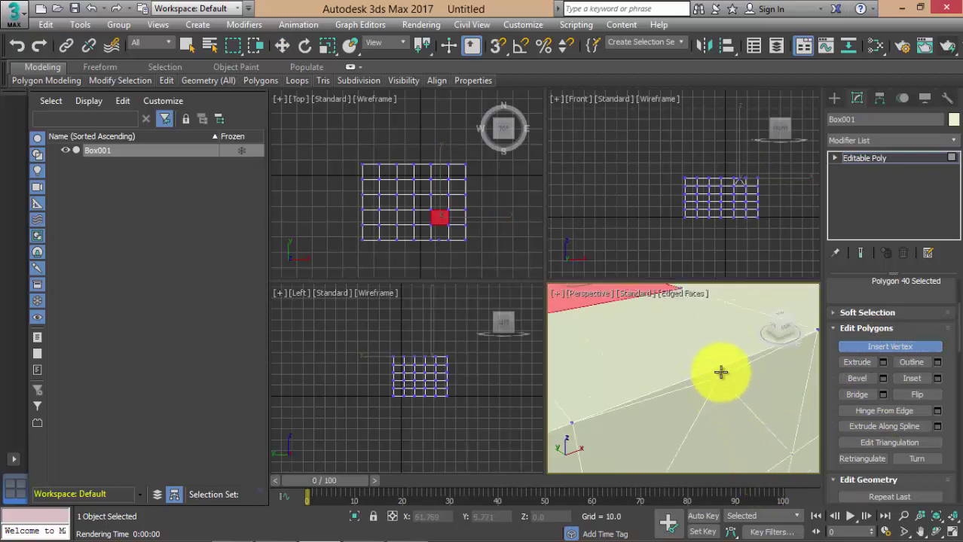
pyautogui.scroll(-2, 678, 376)
pyautogui.scroll(-2, 636, 414)
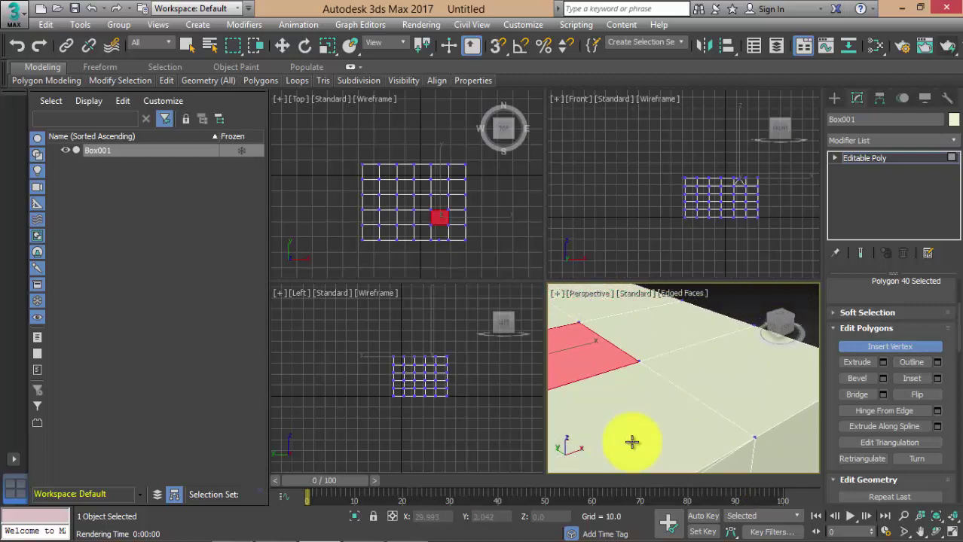
pyautogui.click(693, 397)
pyautogui.scroll(-2, 712, 392)
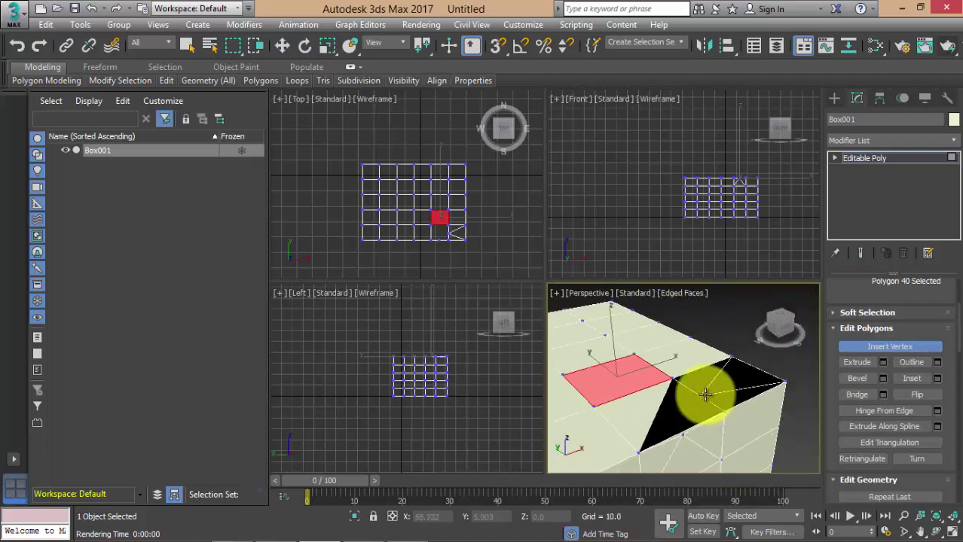
pyautogui.moveTo(668, 393); pyautogui.dragTo(730, 407, button='middle')
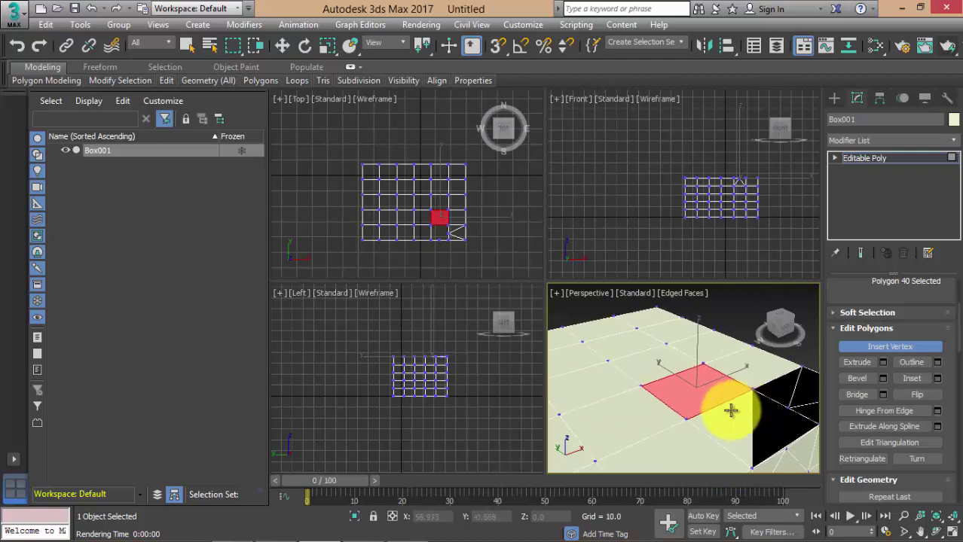
pyautogui.click(663, 400)
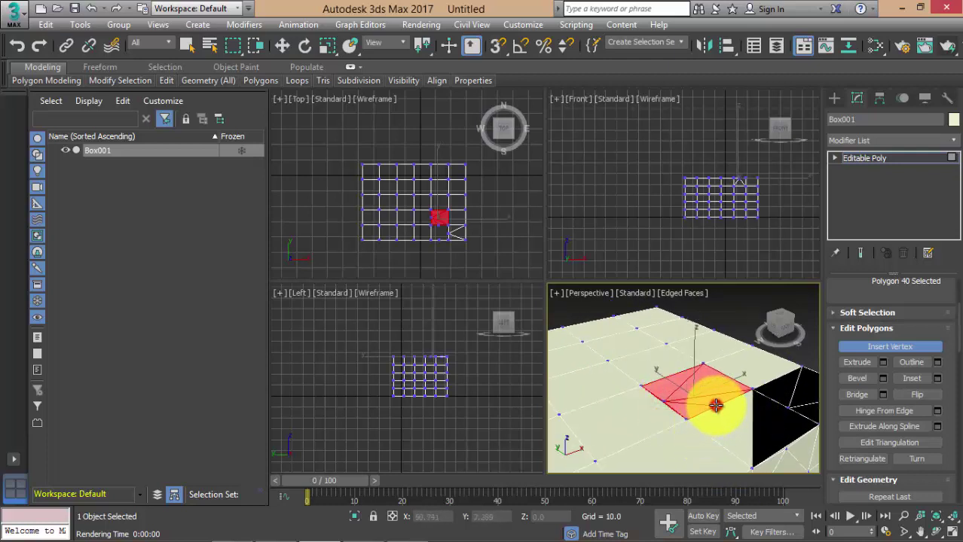
pyautogui.click(675, 373)
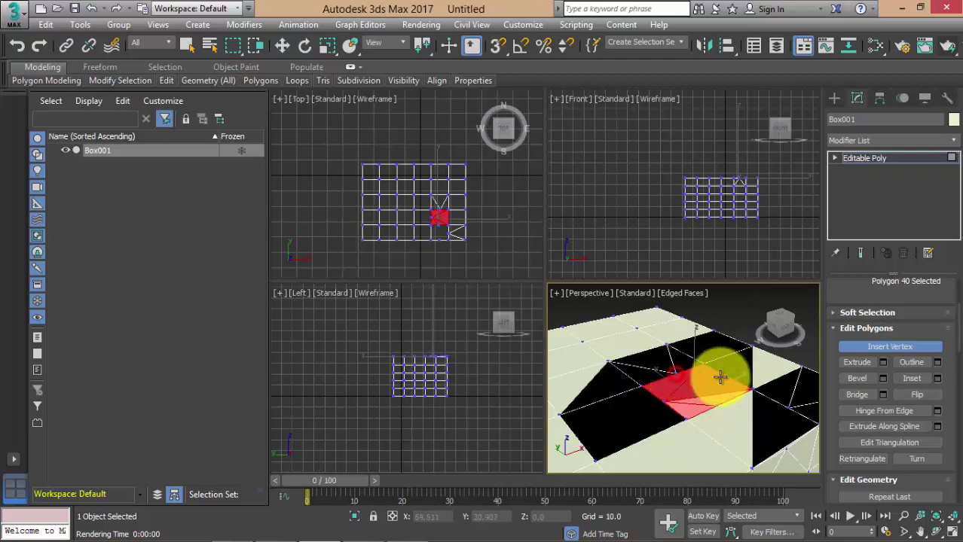
pyautogui.keyDown('alt'); pyautogui.moveTo(724, 379); pyautogui.dragTo(799, 405, button='middle'); pyautogui.keyUp('alt')
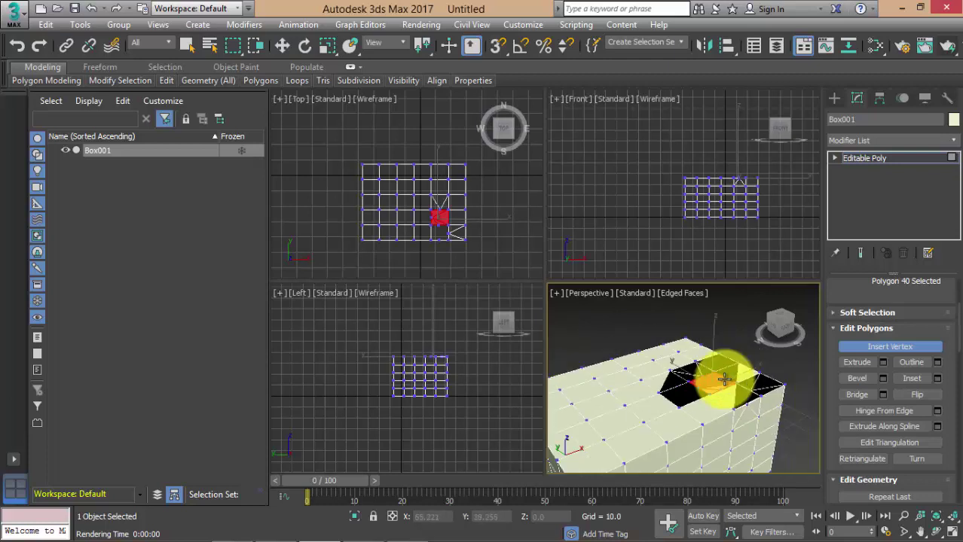
# Undo the inserted vertices, exit Insert Vertex with the Move tool, and select Polygon 45.
pyautogui.hotkey('ctrl', 'z')
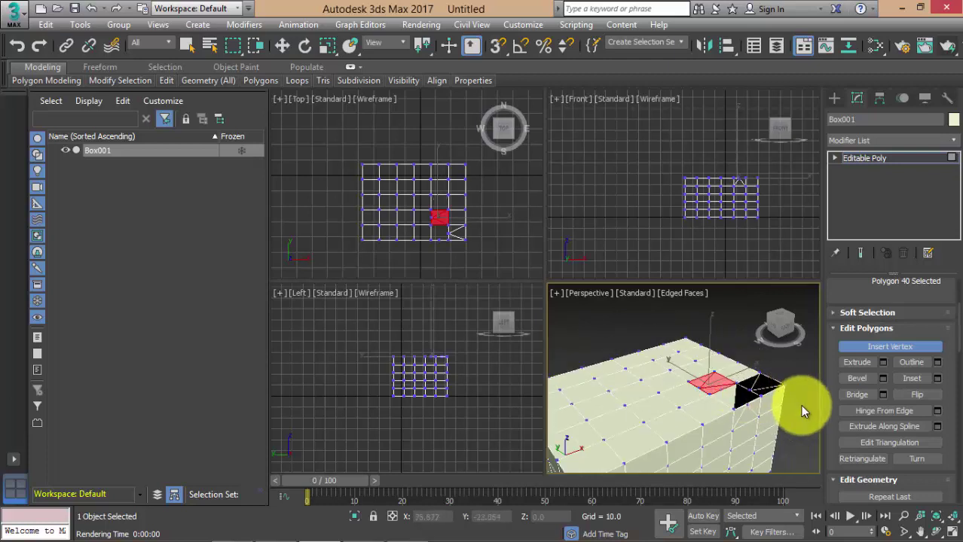
pyautogui.hotkey('ctrl', 'z')
pyautogui.hotkey('ctrl', 'z')
pyautogui.click(800, 404)
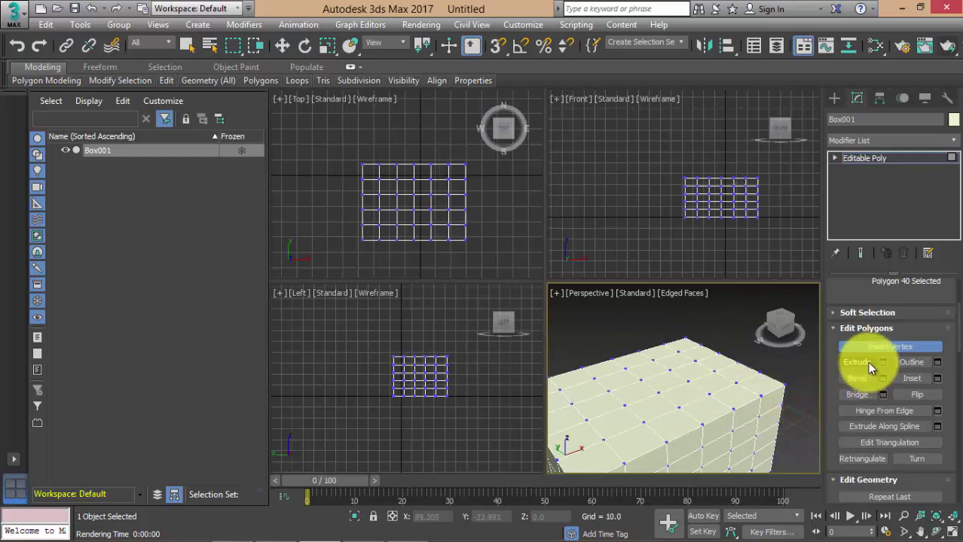
pyautogui.scroll(2, 716, 389)
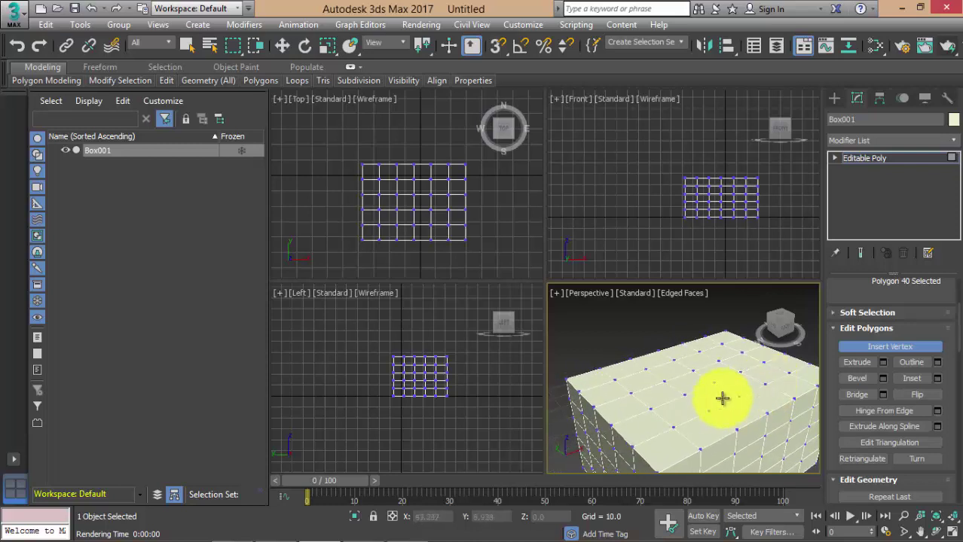
pyautogui.scroll(1, 724, 398)
pyautogui.scroll(1, 904, 331)
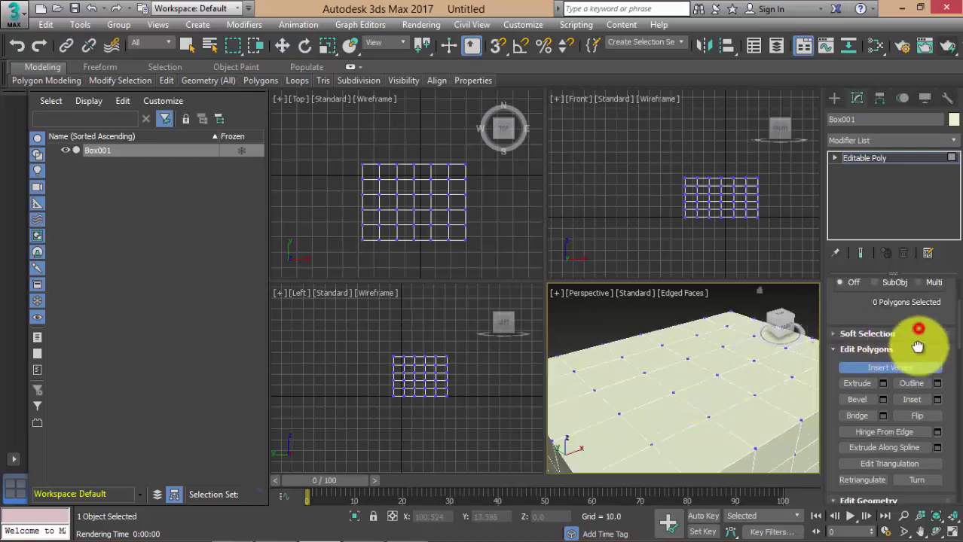
pyautogui.click(910, 367)
pyautogui.moveTo(913, 320); pyautogui.dragTo(907, 441)
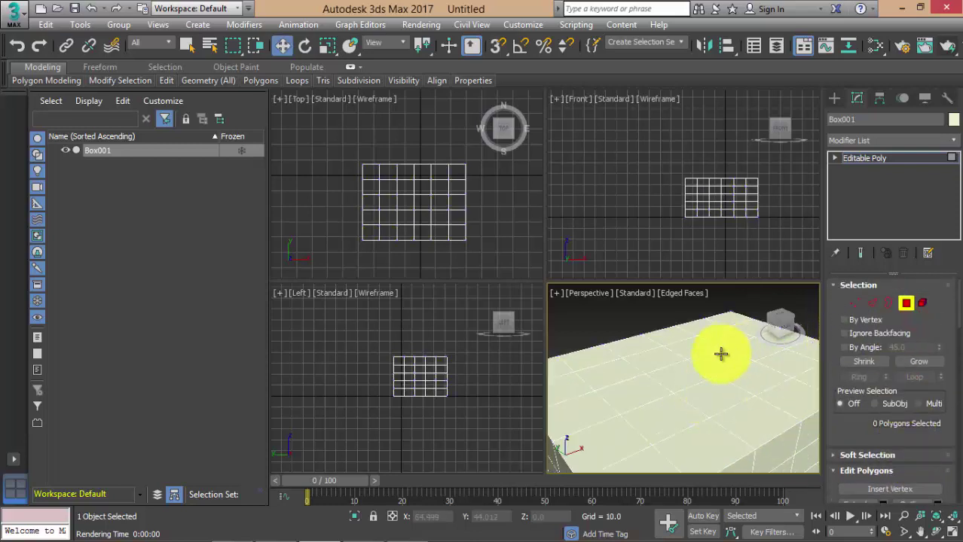
pyautogui.click(685, 384)
# Try an interactive extrusion of Polygon 45, then cancel it.
pyautogui.scroll(-5, 872, 406)
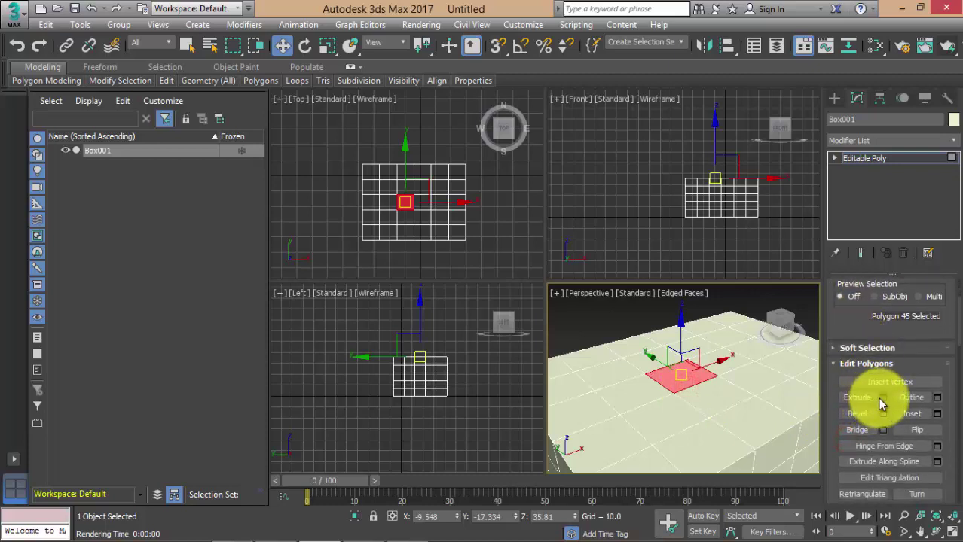
pyautogui.click(859, 397)
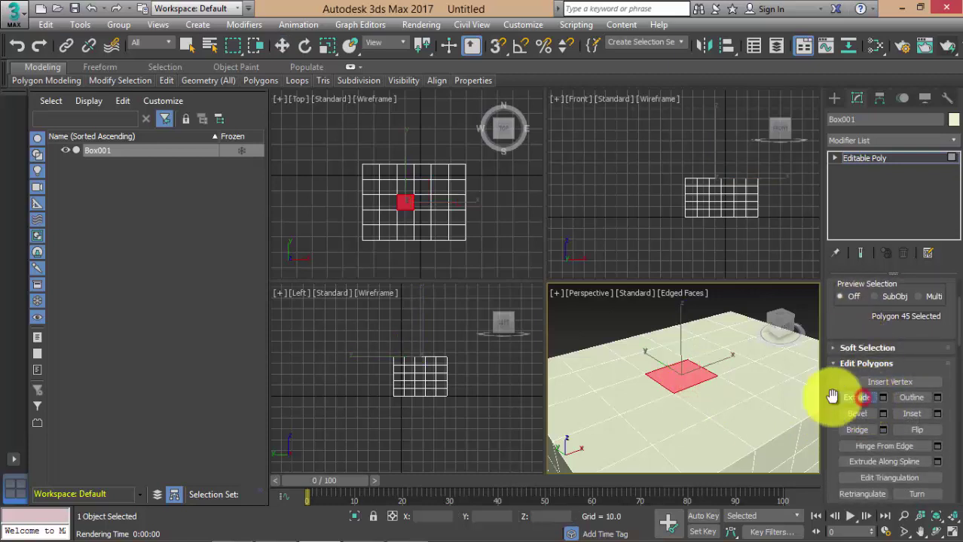
pyautogui.moveTo(690, 377); pyautogui.dragTo(710, 334)
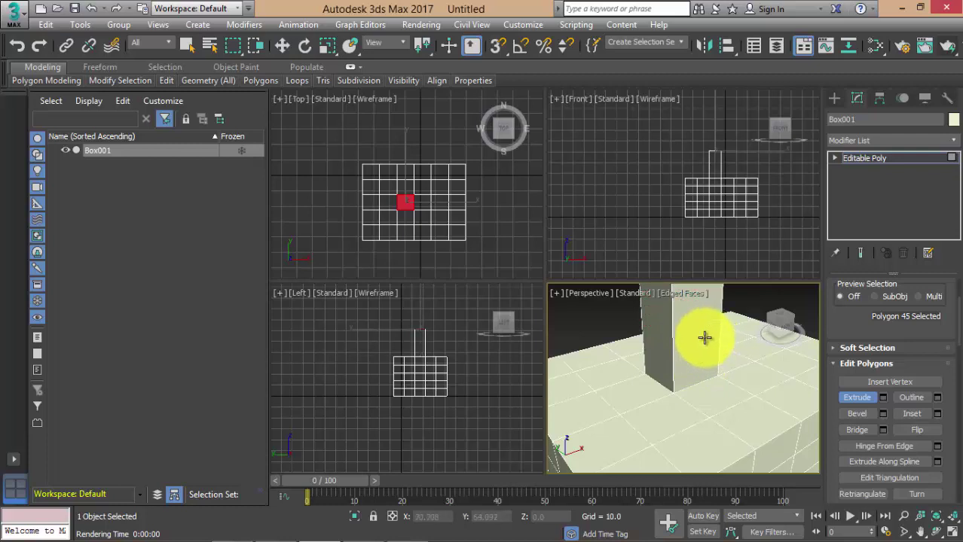
pyautogui.rightClick(704, 338)
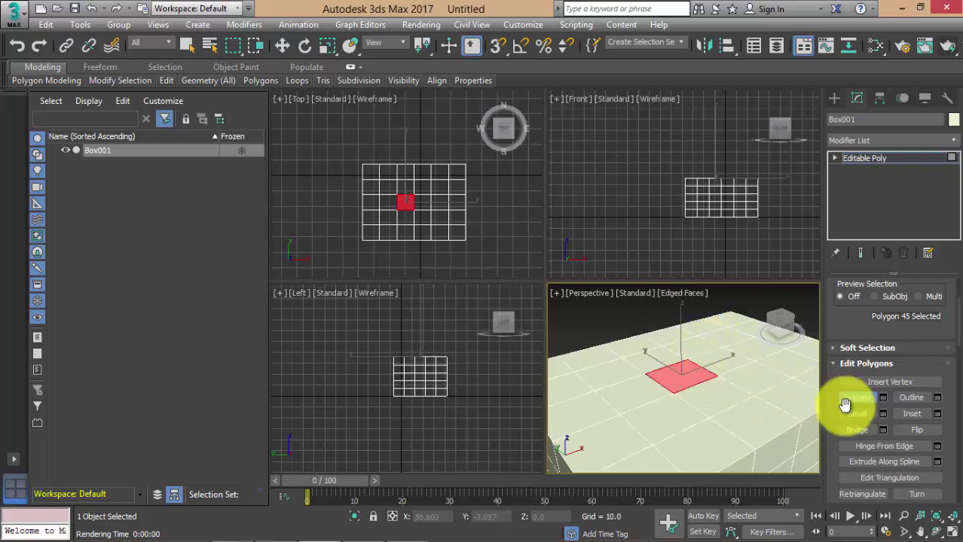
# Extrude Polygon 45 upward about 37.97 units through Extrude Settings.
pyautogui.click(883, 399)
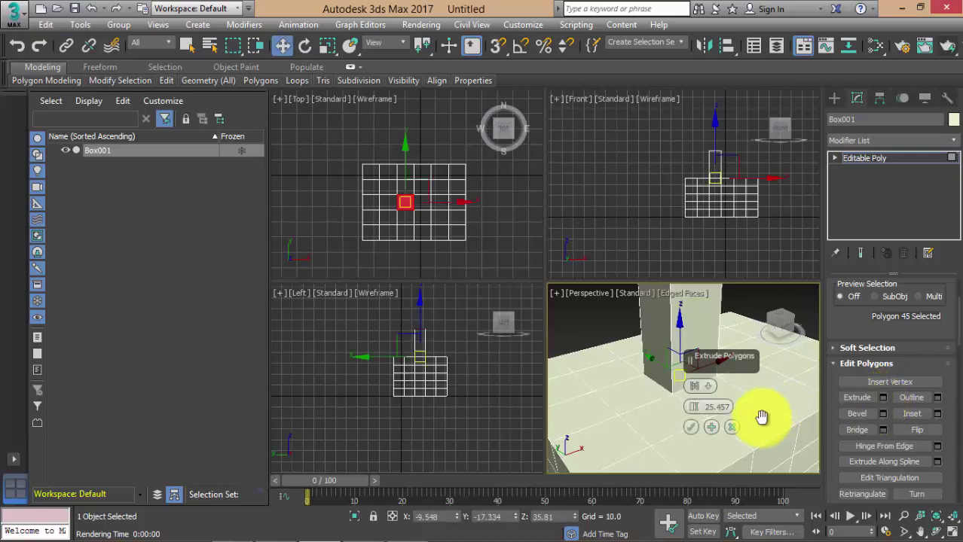
pyautogui.keyDown('alt'); pyautogui.moveTo(763, 415); pyautogui.dragTo(751, 430, button='middle'); pyautogui.keyUp('alt')
pyautogui.moveTo(694, 411)
pyautogui.mouseDown()
pyautogui.moveTo(694, 386)
pyautogui.moveTo(695, 428)
pyautogui.mouseUp()
pyautogui.click(691, 427)
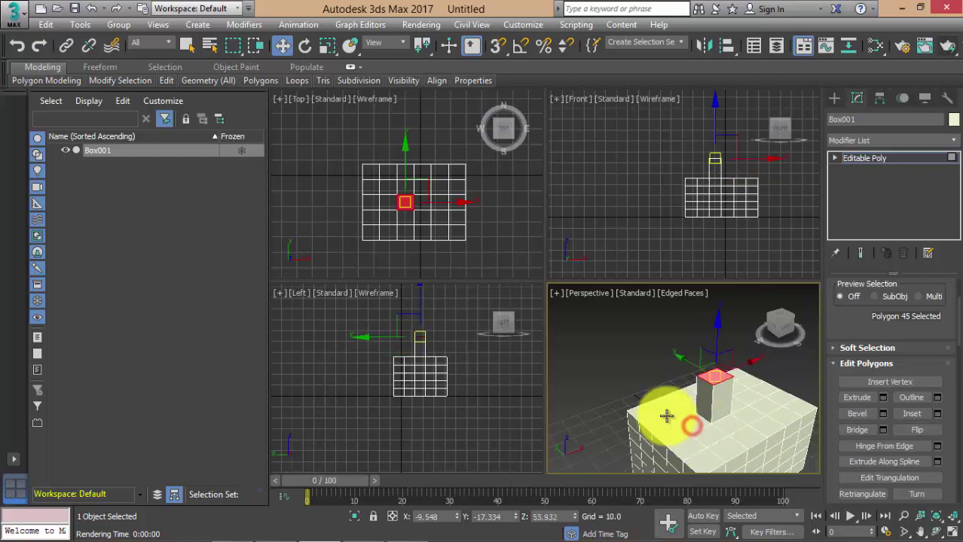
pyautogui.keyDown('alt'); pyautogui.moveTo(698, 415); pyautogui.dragTo(684, 403, button='middle'); pyautogui.keyUp('alt')
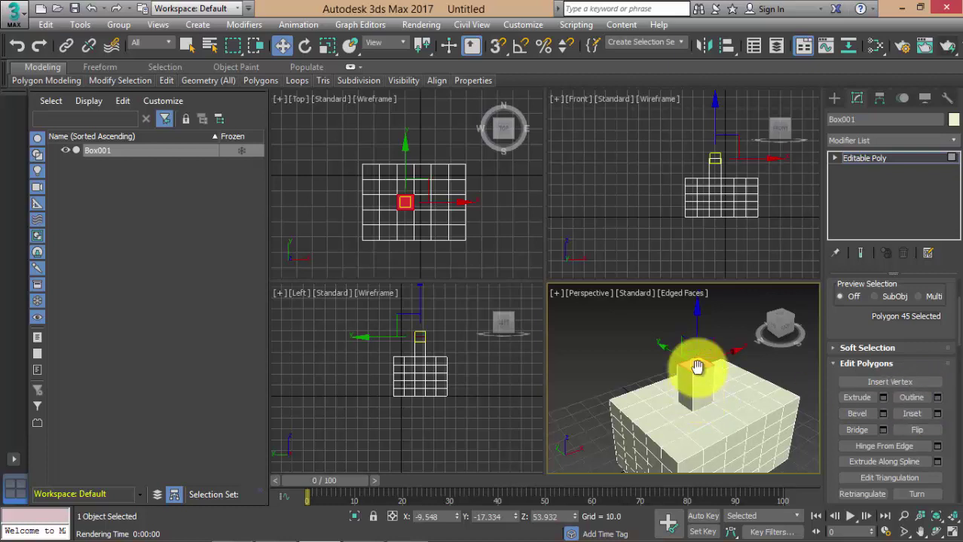
pyautogui.scroll(2, 696, 365)
pyautogui.scroll(2, 696, 365)
pyautogui.scroll(-2, 696, 364)
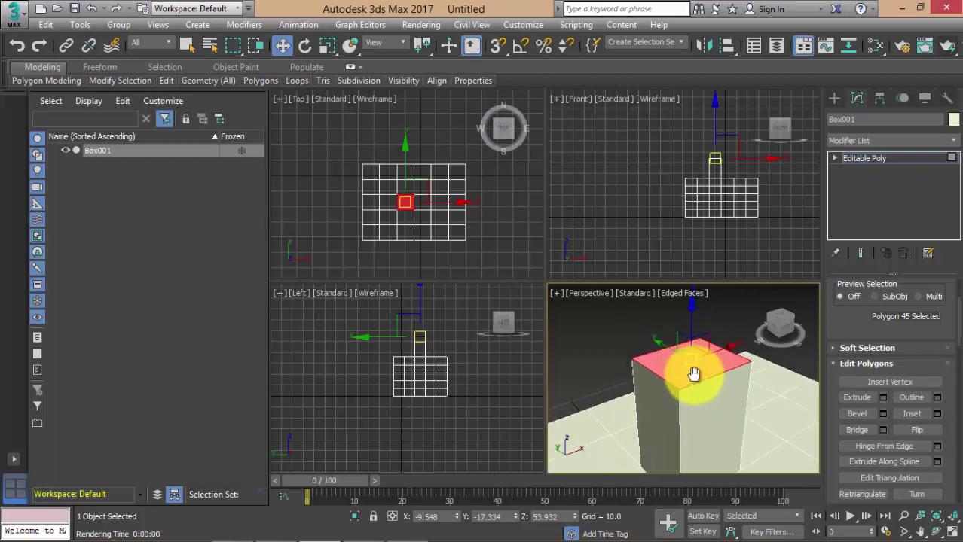
pyautogui.scroll(-1, 695, 366)
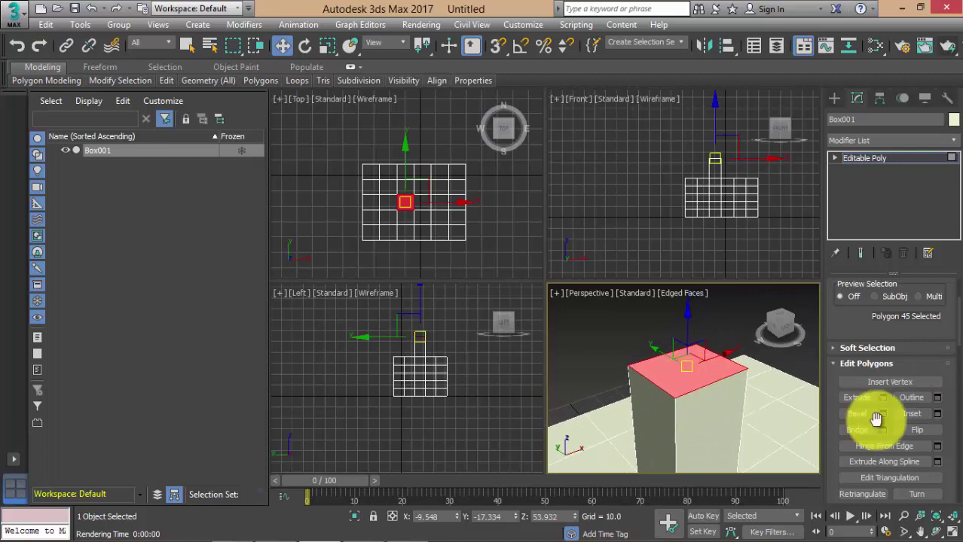
# Outline the pillar's top face by a positive amount so the column flares wider.
pyautogui.click(938, 397)
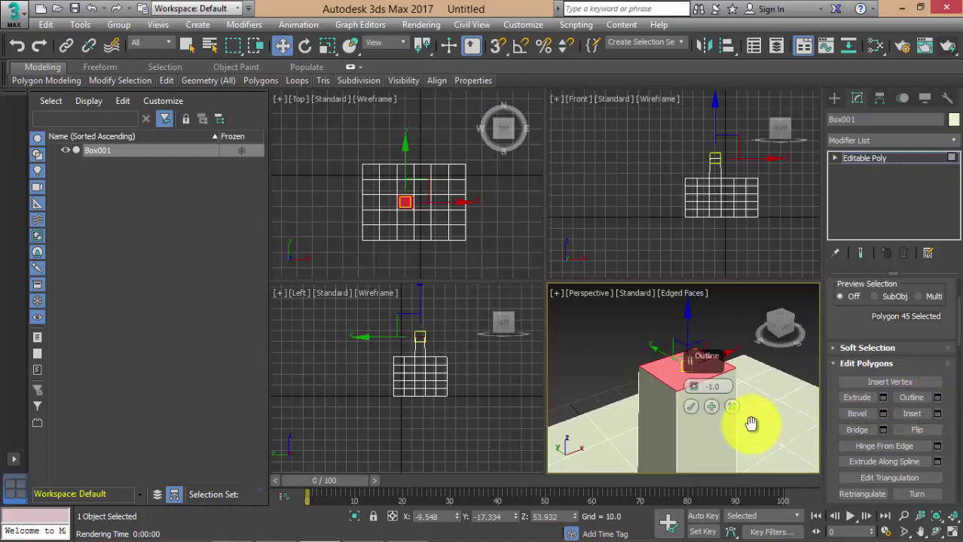
pyautogui.scroll(-2, 747, 419)
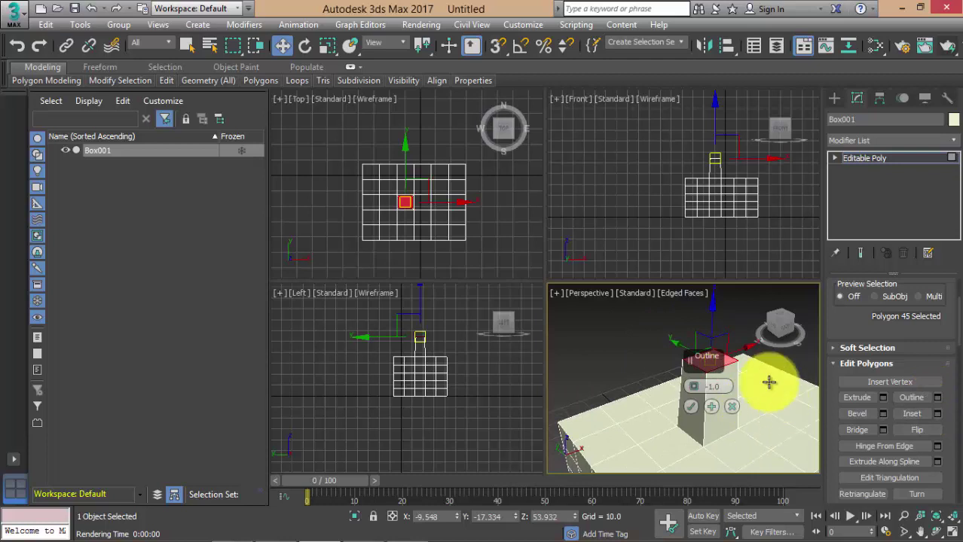
pyautogui.moveTo(691, 386)
pyautogui.mouseDown()
pyautogui.moveTo(699, 369)
pyautogui.moveTo(703, 383)
pyautogui.mouseUp()
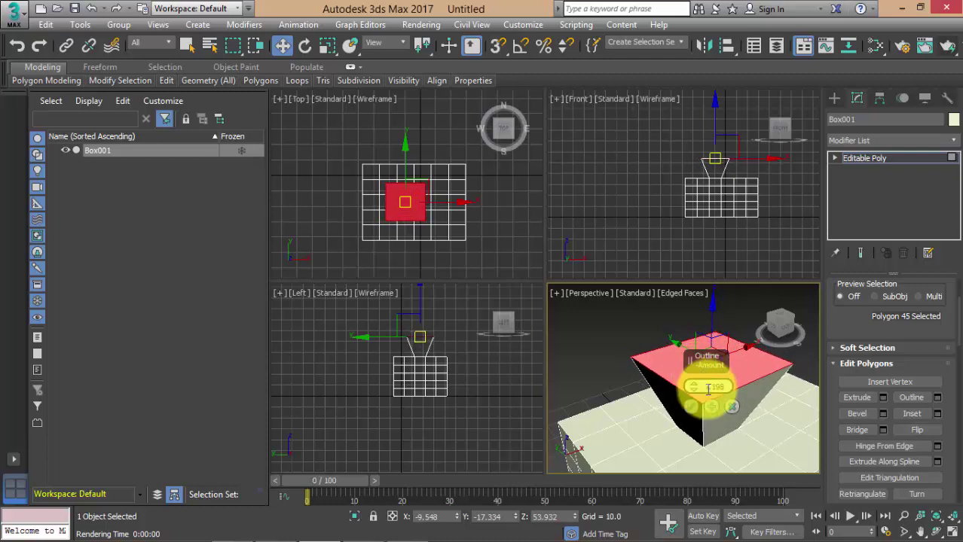
pyautogui.click(691, 409)
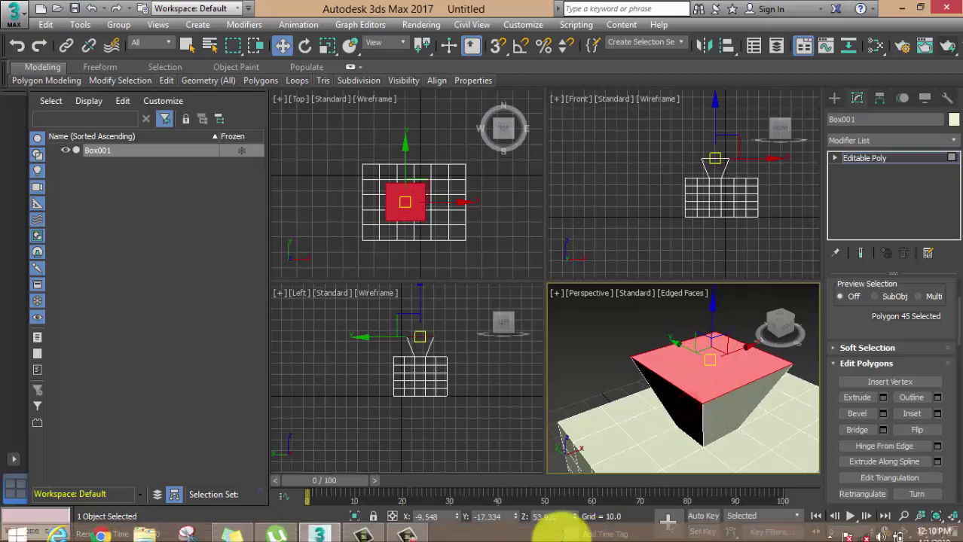
pyautogui.click(406, 528)
pyautogui.click(895, 491)
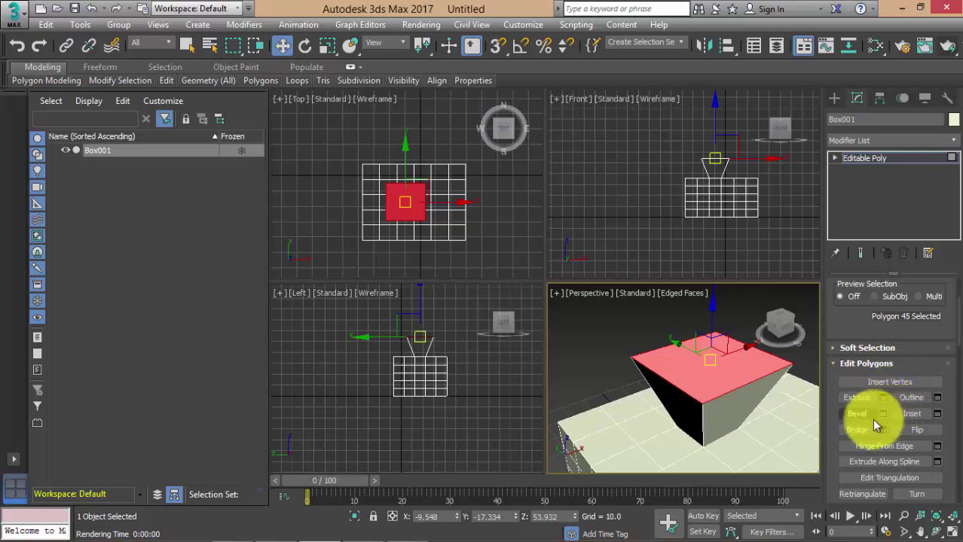
# Select a polygon on the side of the box.
pyautogui.scroll(5, 726, 402)
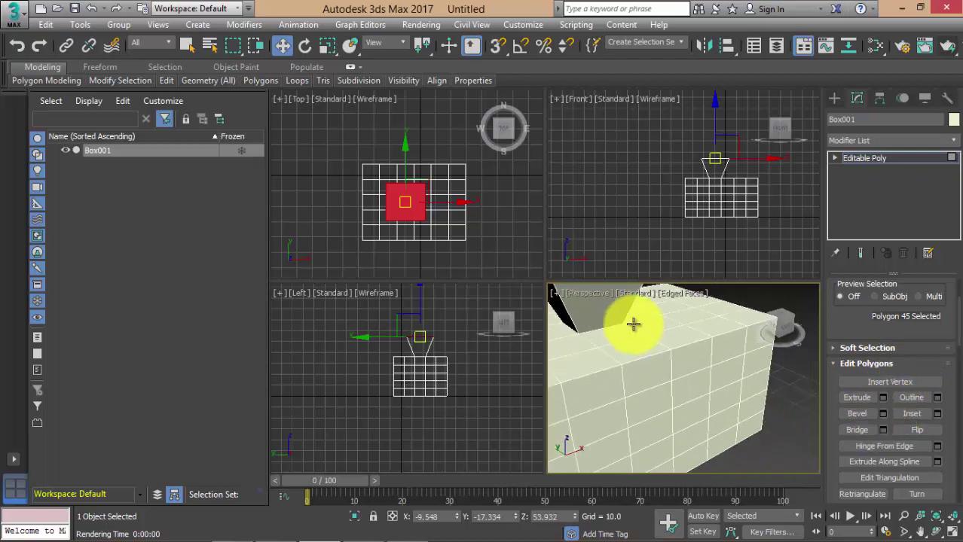
pyautogui.click(658, 426)
pyautogui.scroll(-3, 658, 426)
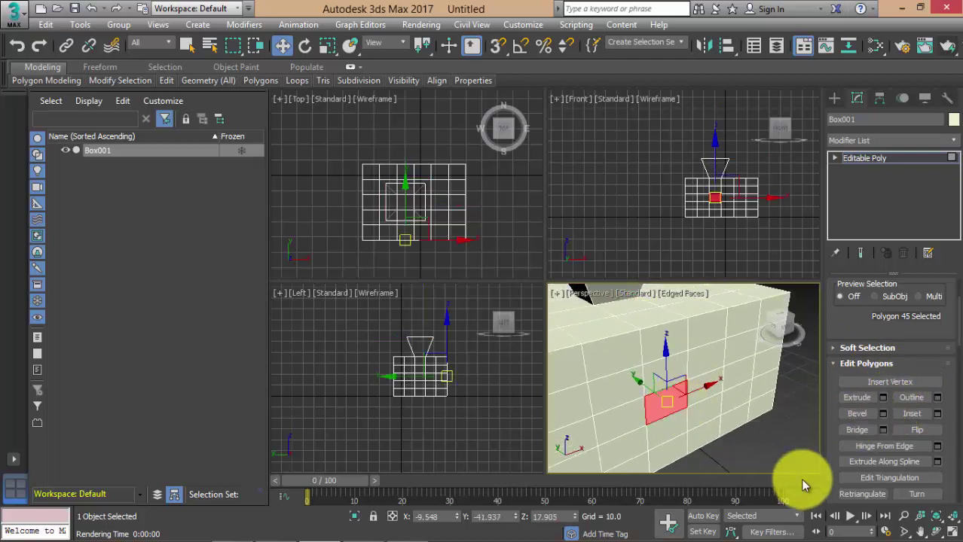
pyautogui.scroll(-5, 785, 447)
pyautogui.scroll(5, 783, 448)
pyautogui.scroll(3, 783, 448)
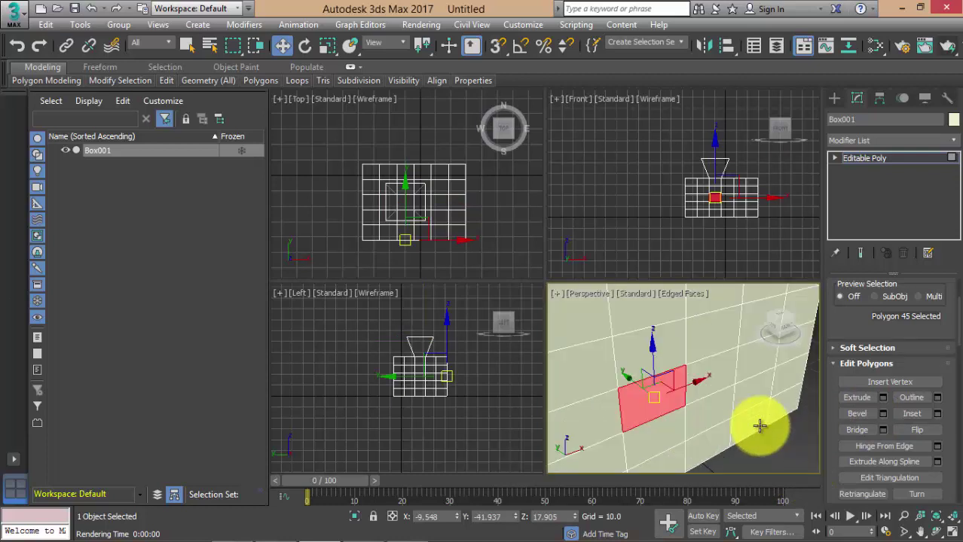
# Bevel the side polygon with Height 27.259 and Outline 5.904, then deselect it.
pyautogui.click(883, 415)
pyautogui.keyDown('alt'); pyautogui.moveTo(806, 440); pyautogui.dragTo(694, 428, button='middle'); pyautogui.keyUp('alt')
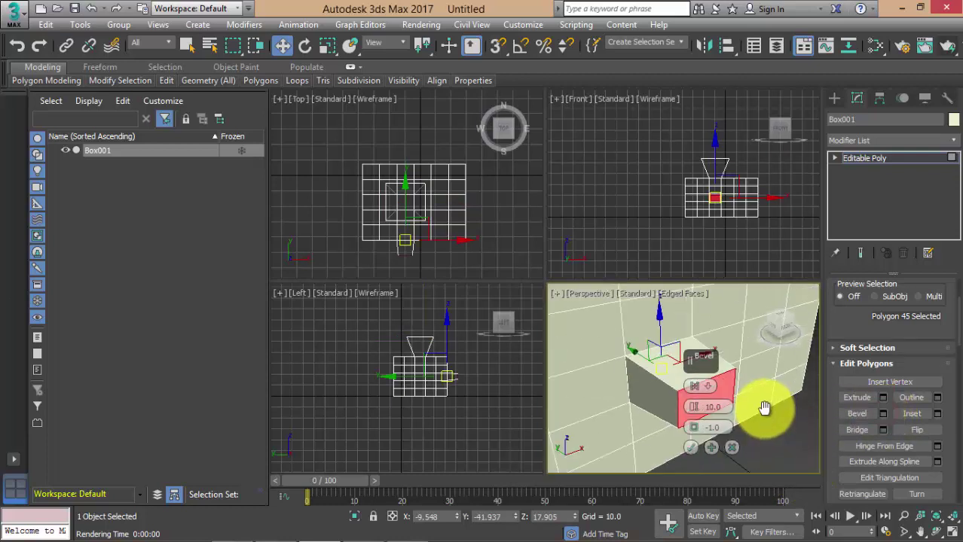
pyautogui.moveTo(694, 428); pyautogui.dragTo(693, 385)
pyautogui.moveTo(694, 389)
pyautogui.keyDown('alt'); pyautogui.mouseDown(button='middle')
pyautogui.moveTo(645, 375)
pyautogui.moveTo(658, 413)
pyautogui.mouseUp(button='middle'); pyautogui.keyUp('alt')
pyautogui.moveTo(690, 407); pyautogui.dragTo(690, 404)
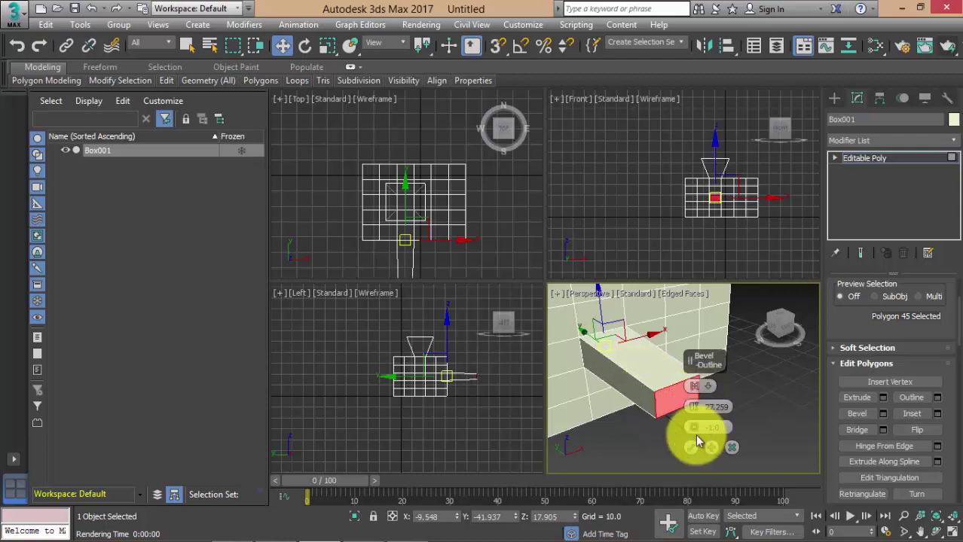
pyautogui.moveTo(693, 424); pyautogui.dragTo(693, 409)
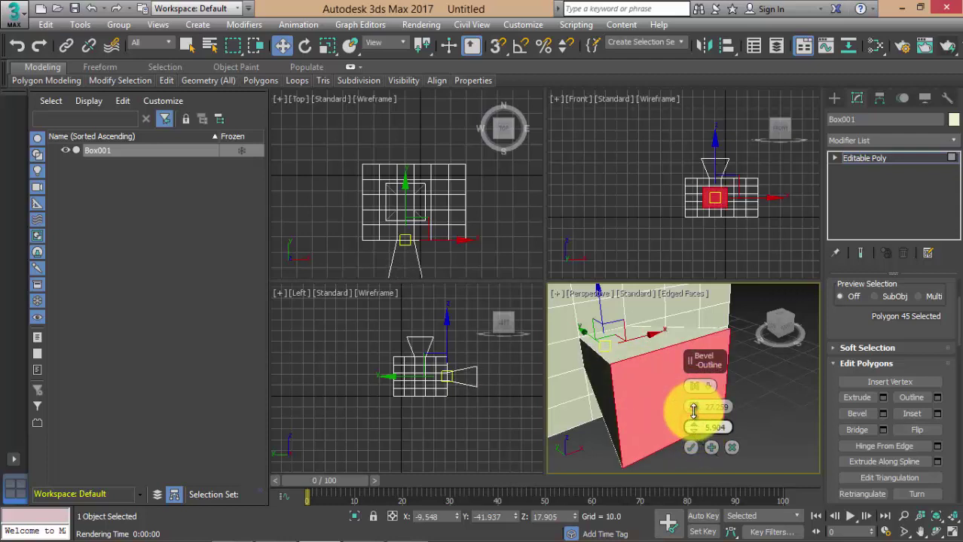
pyautogui.click(690, 448)
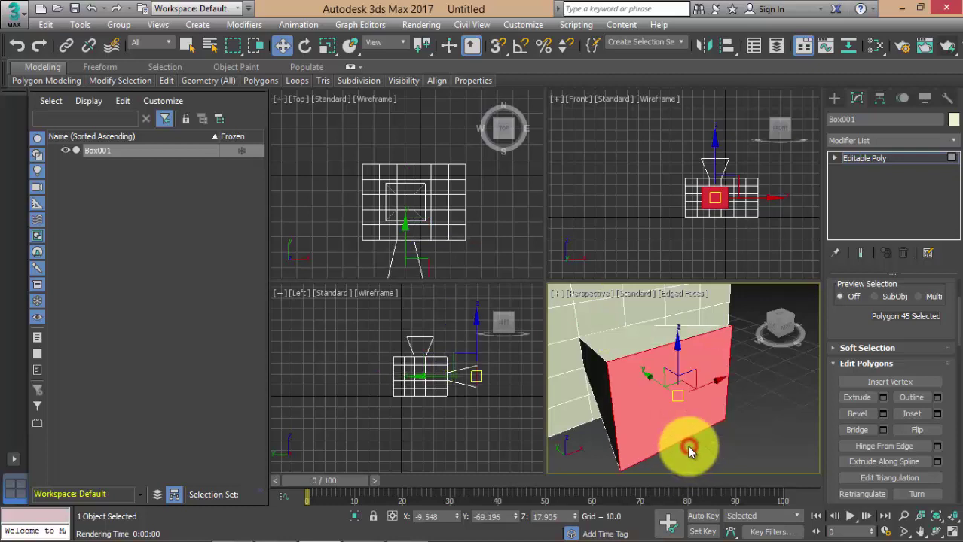
pyautogui.scroll(-5, 746, 430)
pyautogui.click(756, 443)
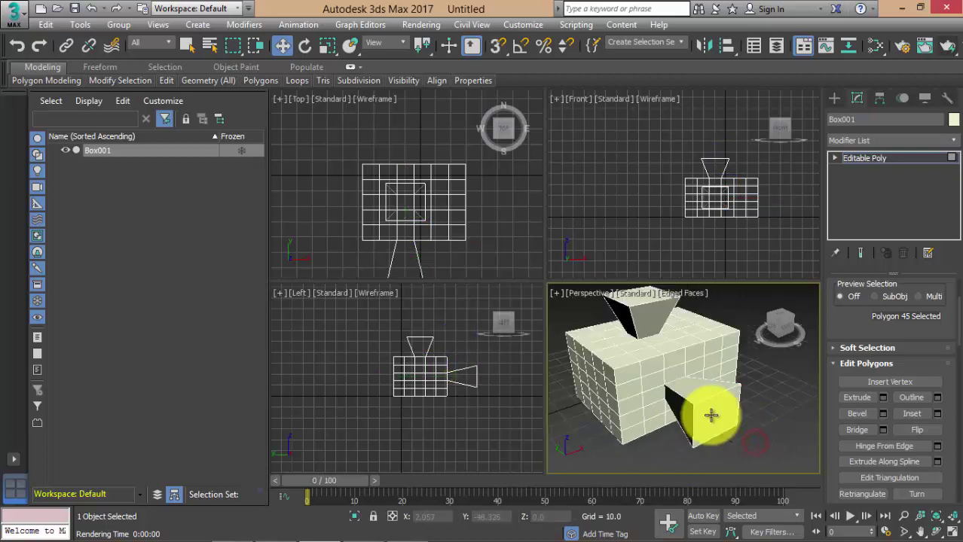
pyautogui.keyDown('alt'); pyautogui.moveTo(710, 414); pyautogui.dragTo(702, 366, button='middle'); pyautogui.keyUp('alt')
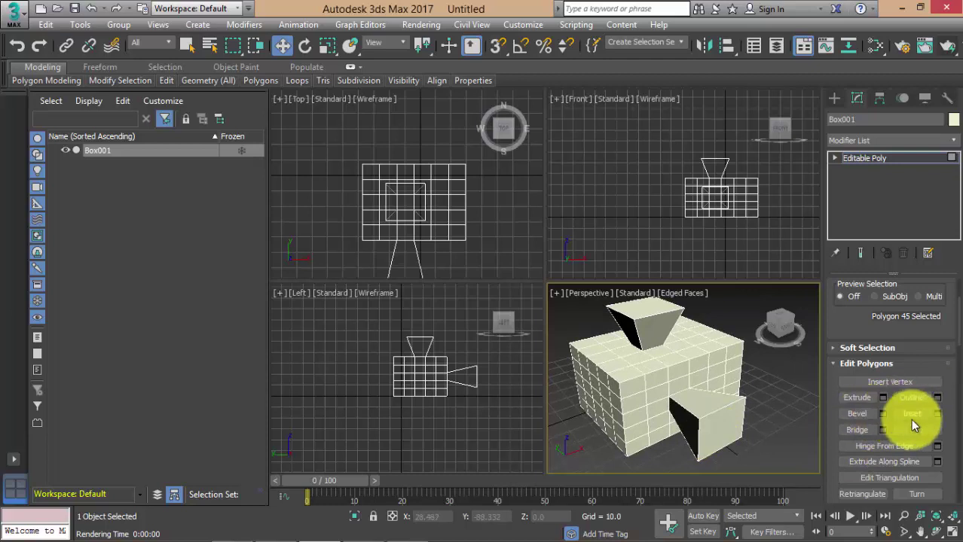
# Select Polygon 45 on the top and inset it by 0.569.
pyautogui.scroll(3, 603, 414)
pyautogui.scroll(4, 633, 391)
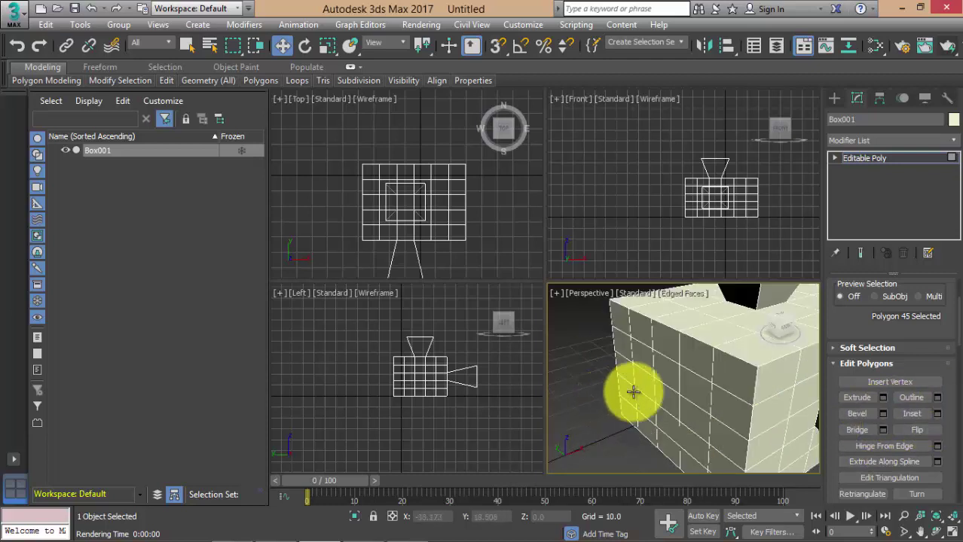
pyautogui.moveTo(632, 391)
pyautogui.keyDown('alt'); pyautogui.mouseDown(button='middle')
pyautogui.moveTo(634, 419)
pyautogui.moveTo(563, 446)
pyautogui.moveTo(637, 436)
pyautogui.moveTo(705, 401)
pyautogui.mouseUp(button='middle'); pyautogui.keyUp('alt')
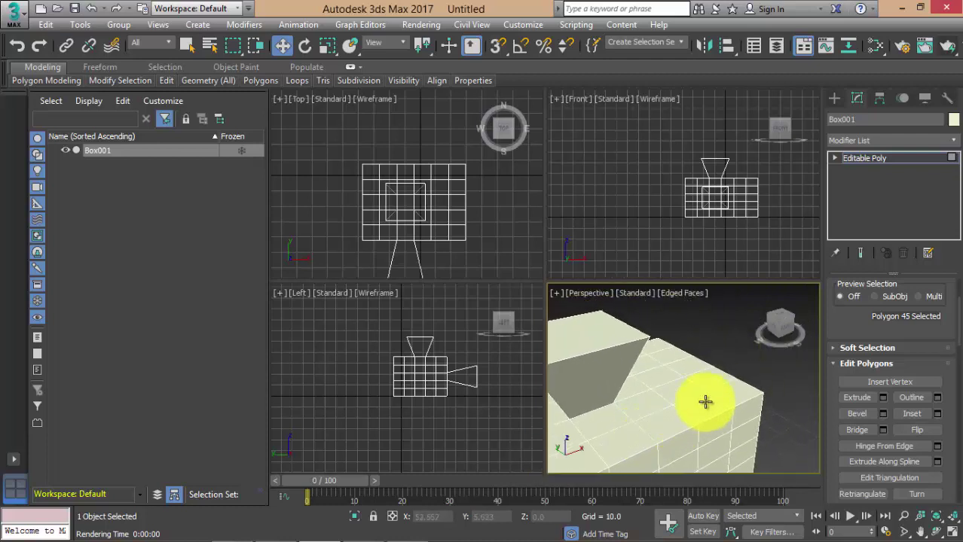
pyautogui.click(681, 389)
pyautogui.scroll(2, 681, 390)
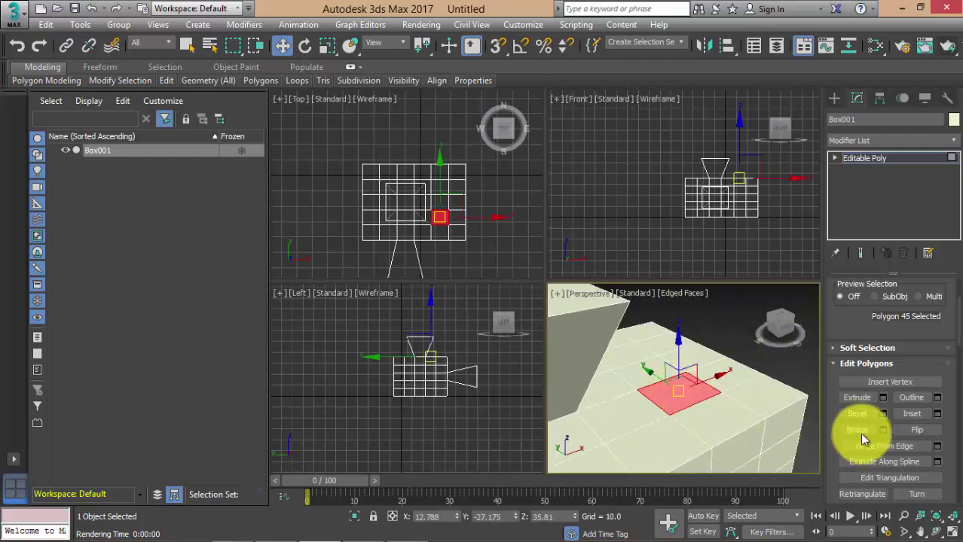
pyautogui.click(938, 416)
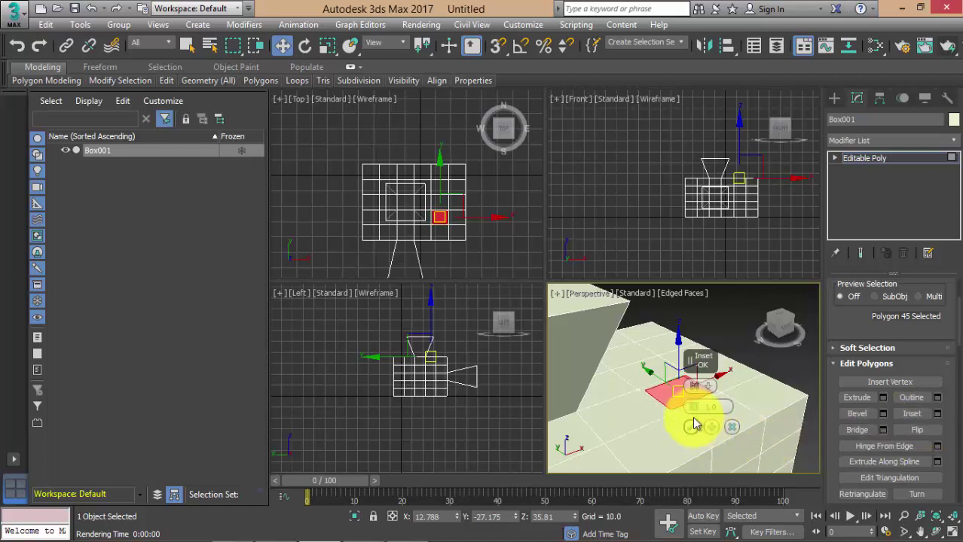
pyautogui.moveTo(692, 421)
pyautogui.keyDown('alt'); pyautogui.mouseDown(button='middle')
pyautogui.moveTo(608, 393)
pyautogui.moveTo(627, 421)
pyautogui.mouseUp(button='middle'); pyautogui.keyUp('alt')
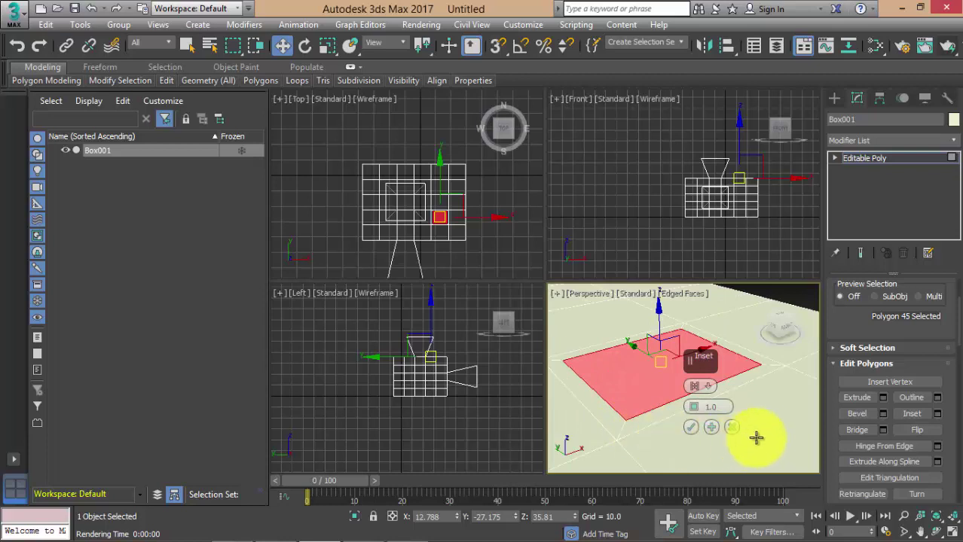
pyautogui.moveTo(694, 406); pyautogui.dragTo(694, 408)
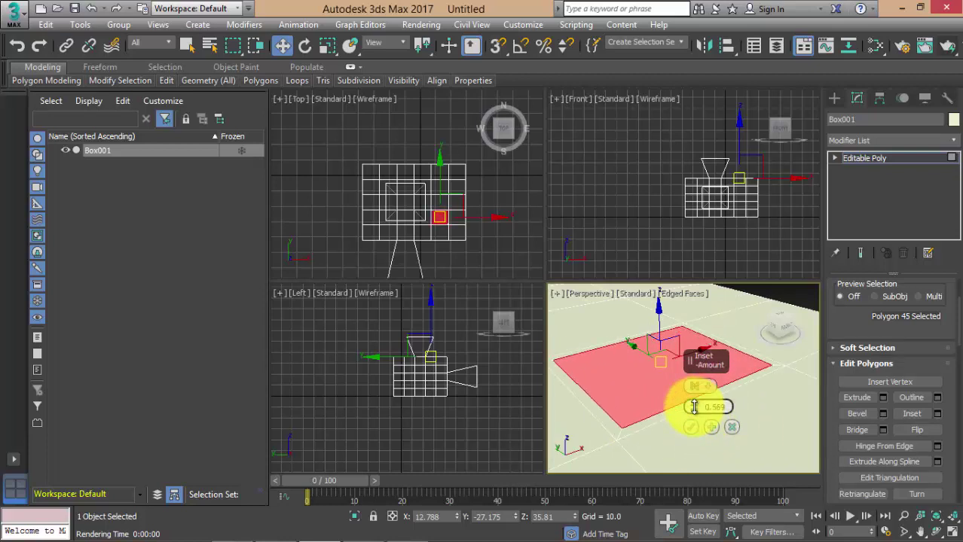
pyautogui.click(690, 427)
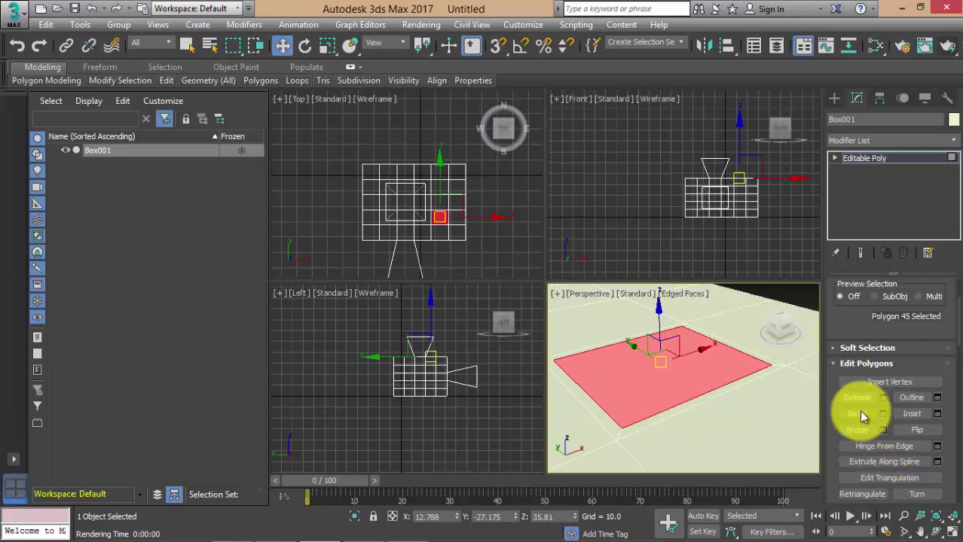
# Extrude the inset polygon into a thin 0.432 slab, inset it 0.569, then extrude a second 0.432 tier.
pyautogui.click(883, 400)
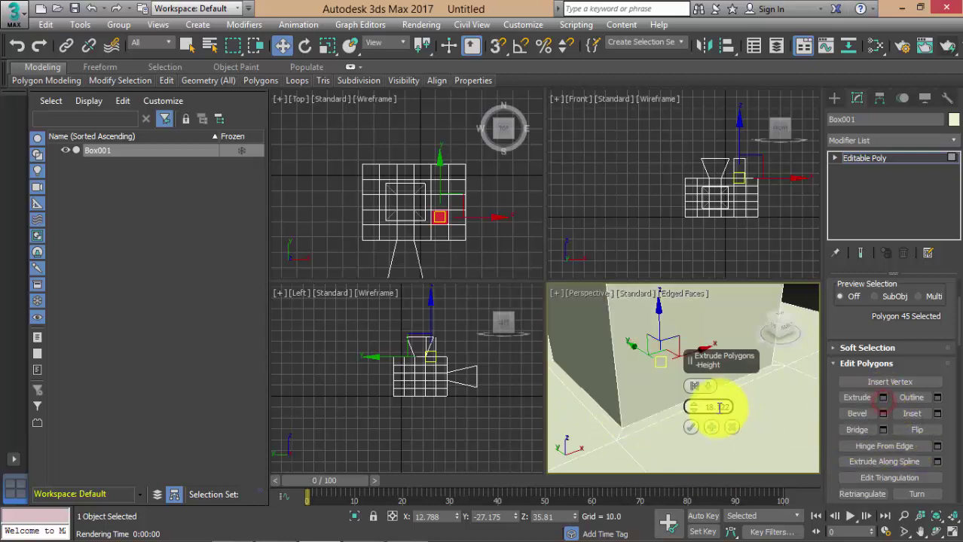
pyautogui.moveTo(694, 409); pyautogui.dragTo(700, 430)
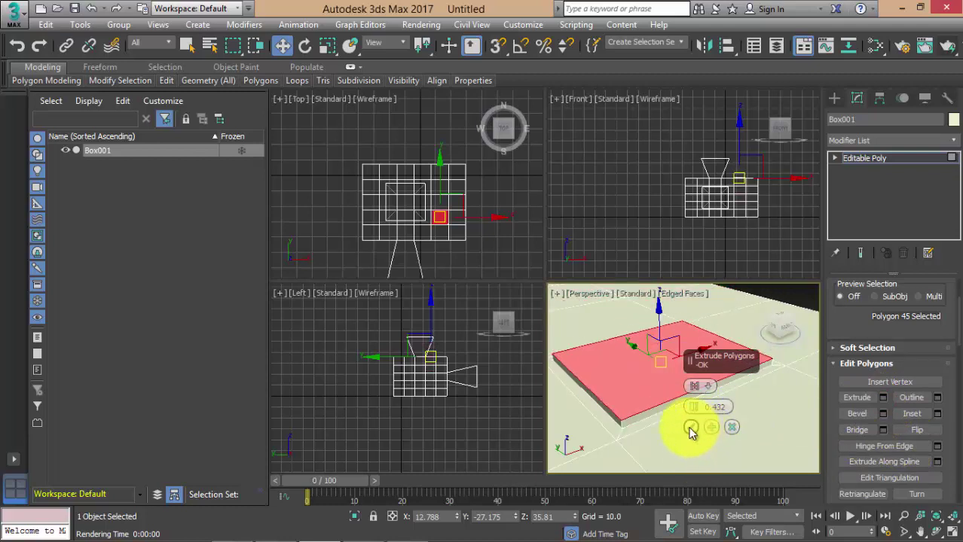
pyautogui.click(690, 429)
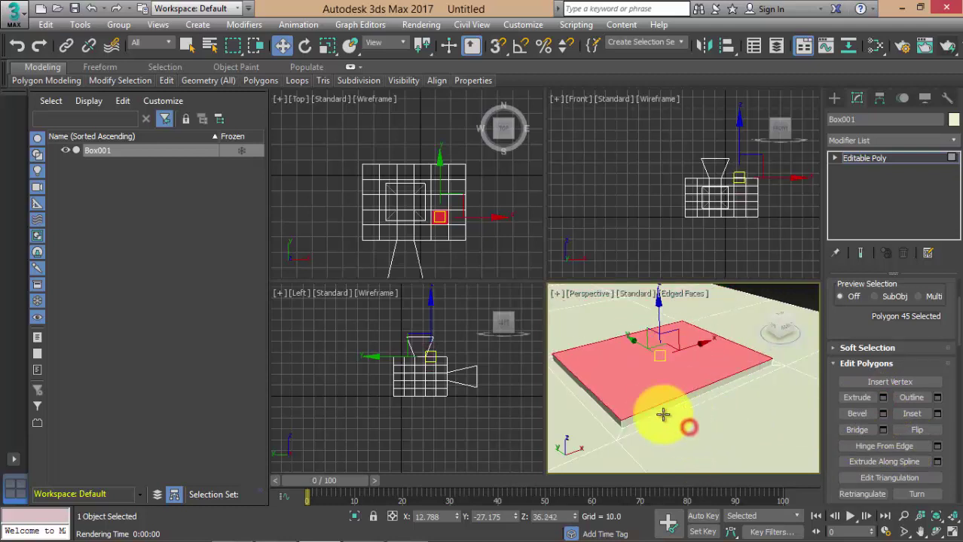
pyautogui.click(937, 415)
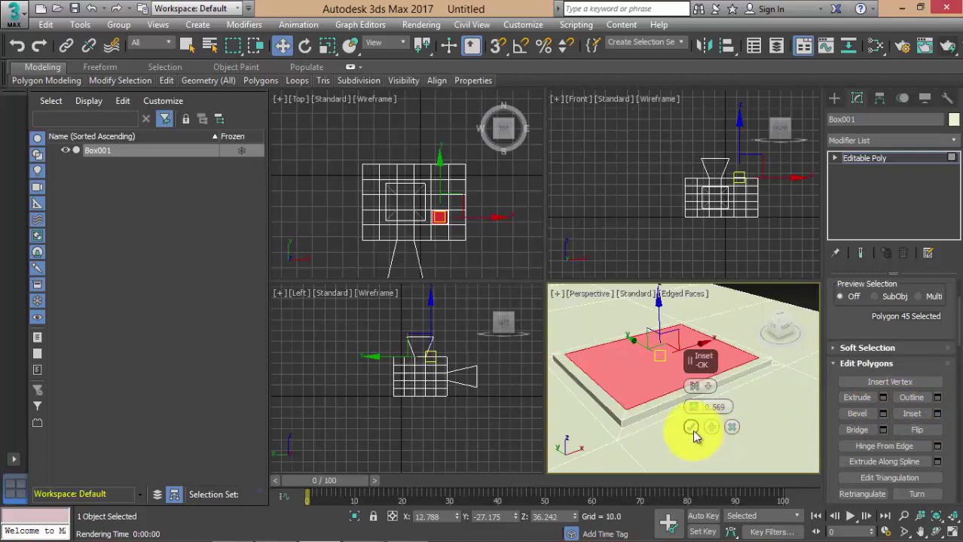
pyautogui.click(883, 398)
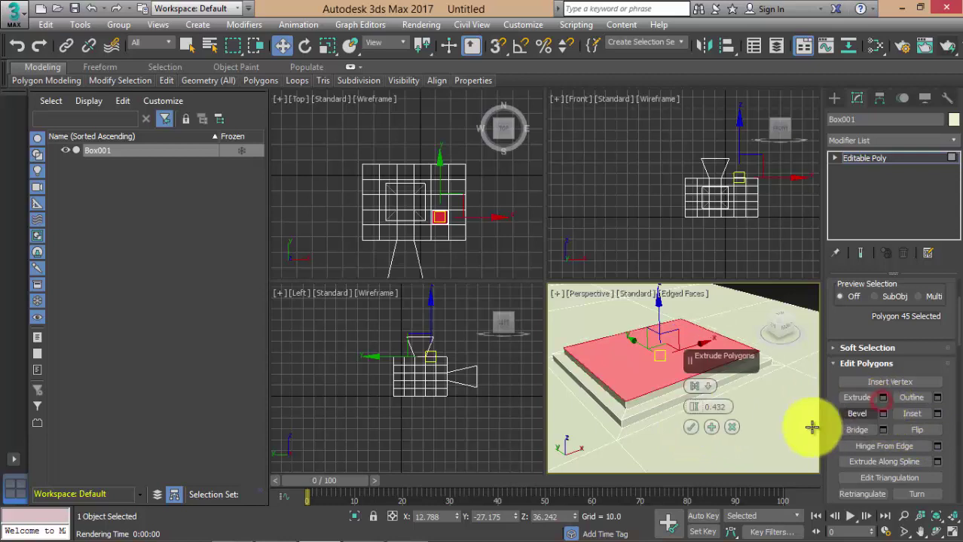
pyautogui.click(689, 428)
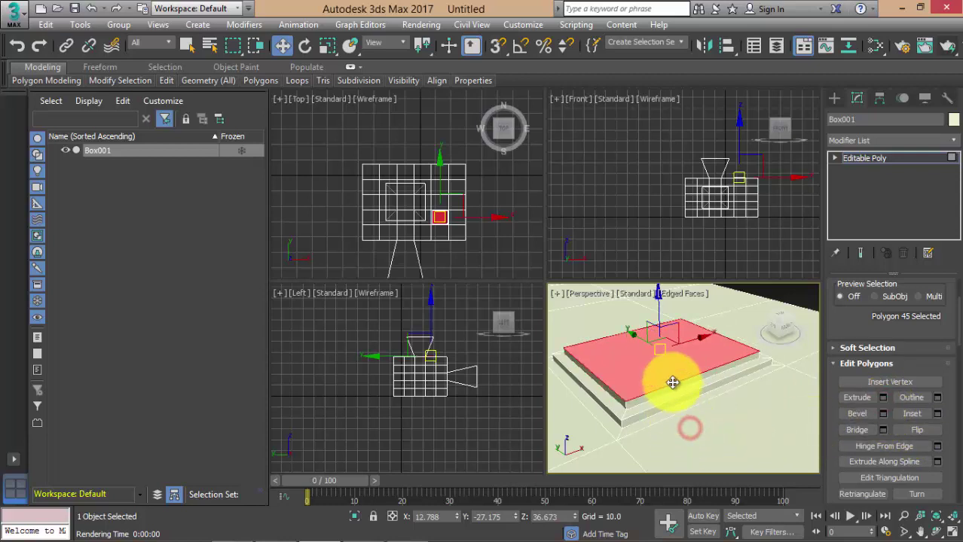
# Inset the top face 0.569, extrude a third 0.432 tier, and inset it 0.569 again.
pyautogui.click(937, 416)
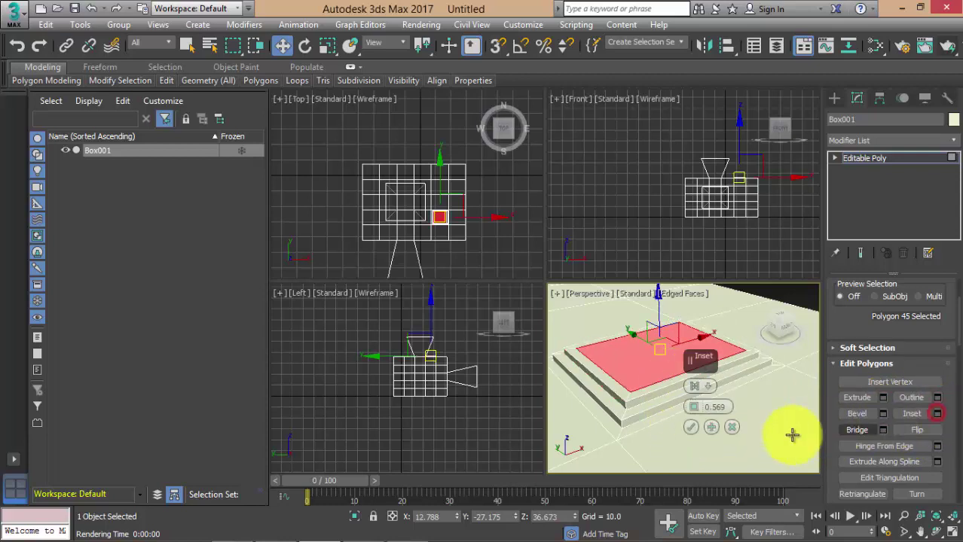
pyautogui.click(692, 431)
pyautogui.click(883, 398)
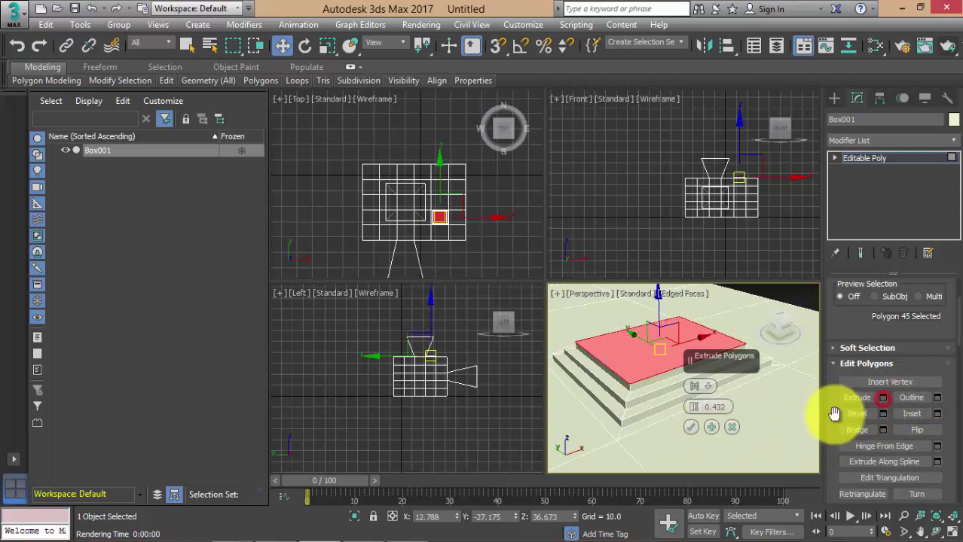
pyautogui.click(695, 431)
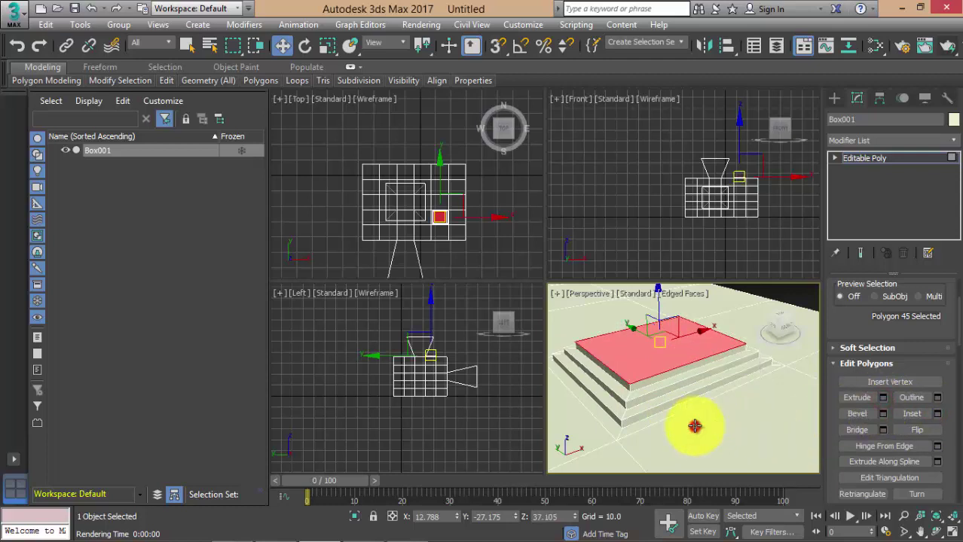
pyautogui.click(937, 416)
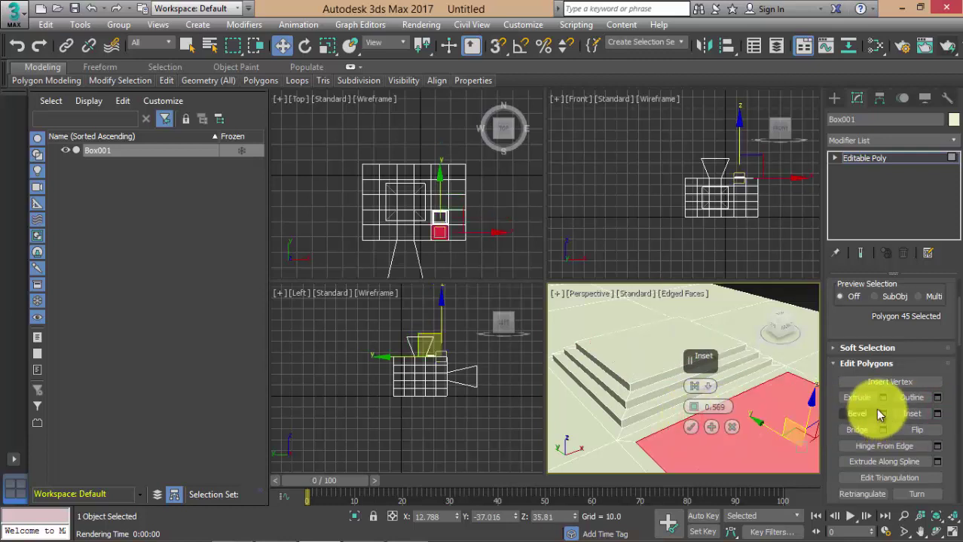
pyautogui.click(631, 352)
pyautogui.keyDown('alt'); pyautogui.moveTo(637, 384); pyautogui.dragTo(634, 388, button='middle'); pyautogui.keyUp('alt')
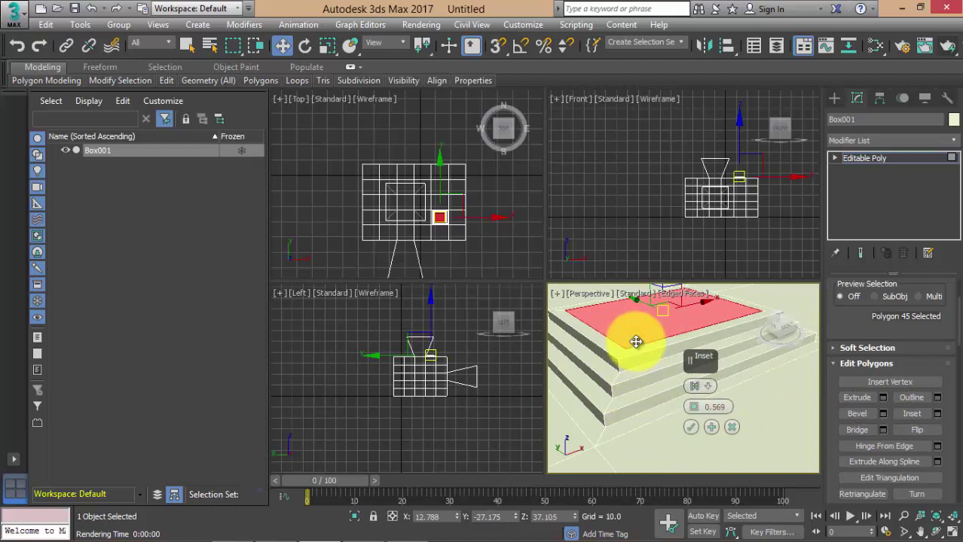
pyautogui.keyDown('alt'); pyautogui.moveTo(635, 341); pyautogui.dragTo(635, 343, button='middle'); pyautogui.keyUp('alt')
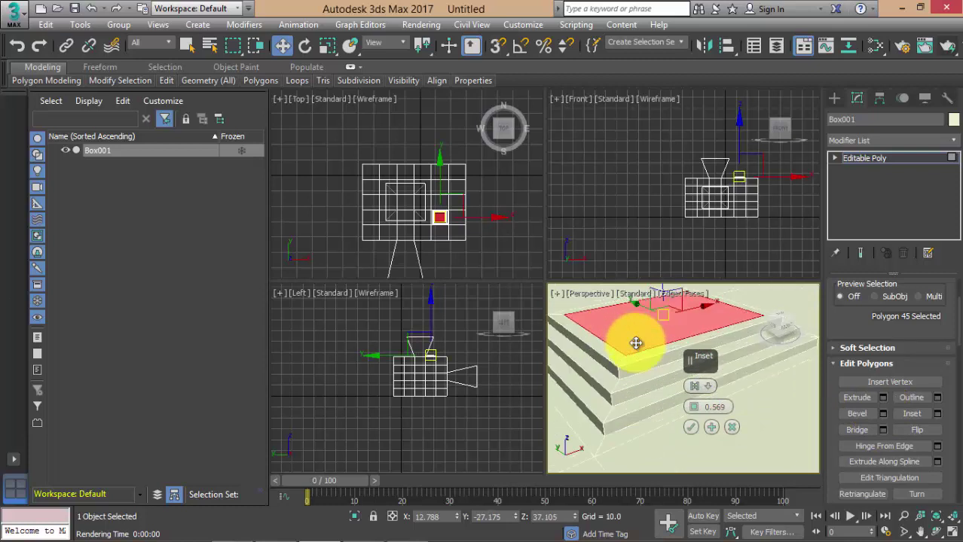